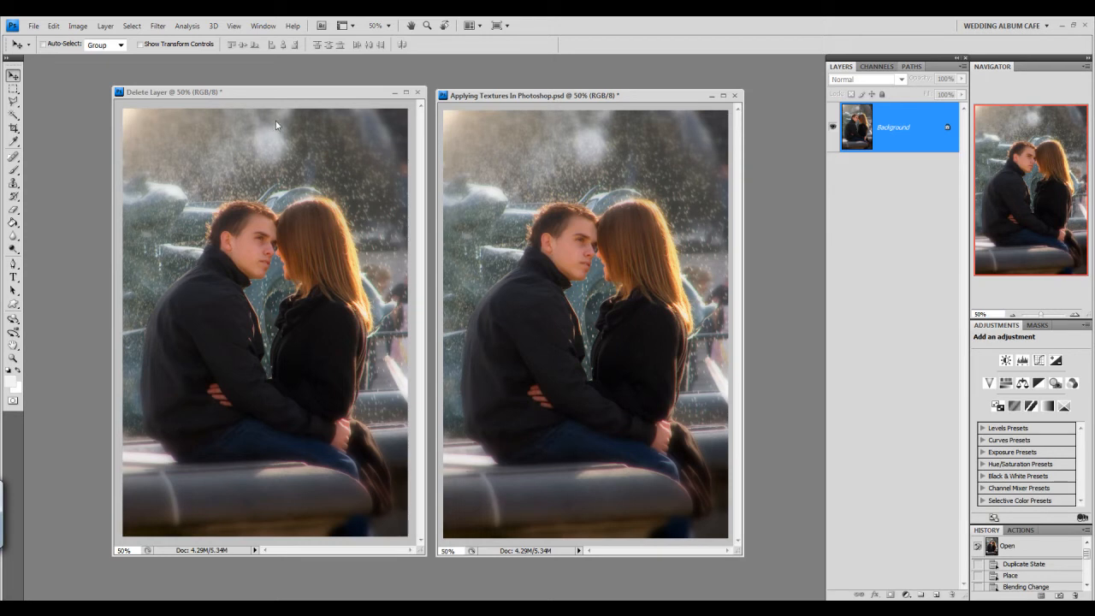
# Step: Place the texture vjs-depthandwarmth-14.jpg from the Depth and Warmth Texture Set folder into the Applying Textures In Photoshop.psd document
pyautogui.moveTo(642, 91); pyautogui.dragTo(642, 92)
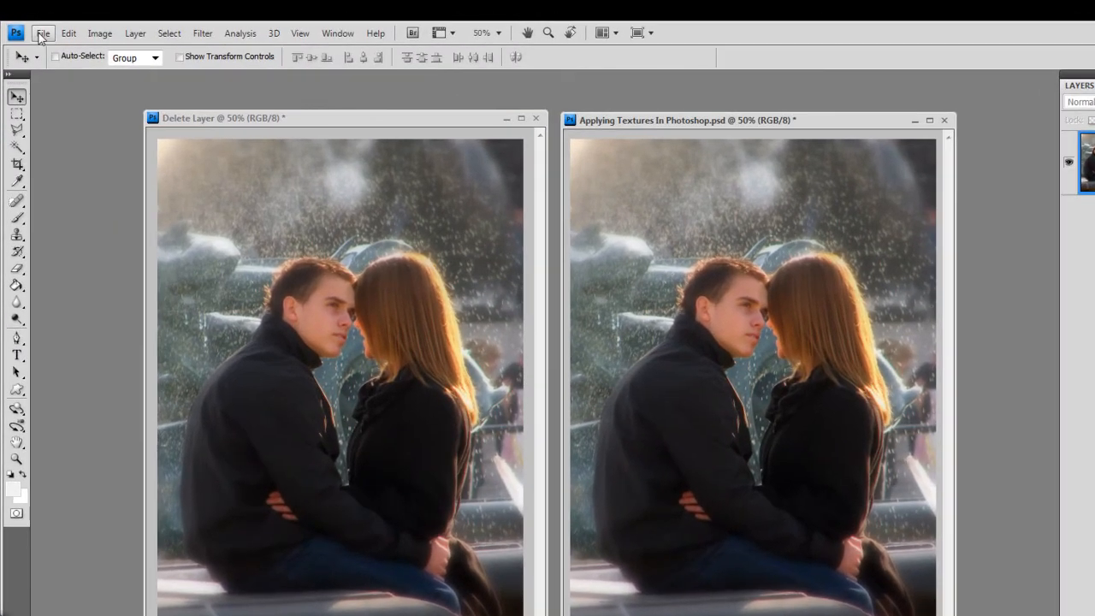
pyautogui.click(40, 35)
pyautogui.click(78, 360)
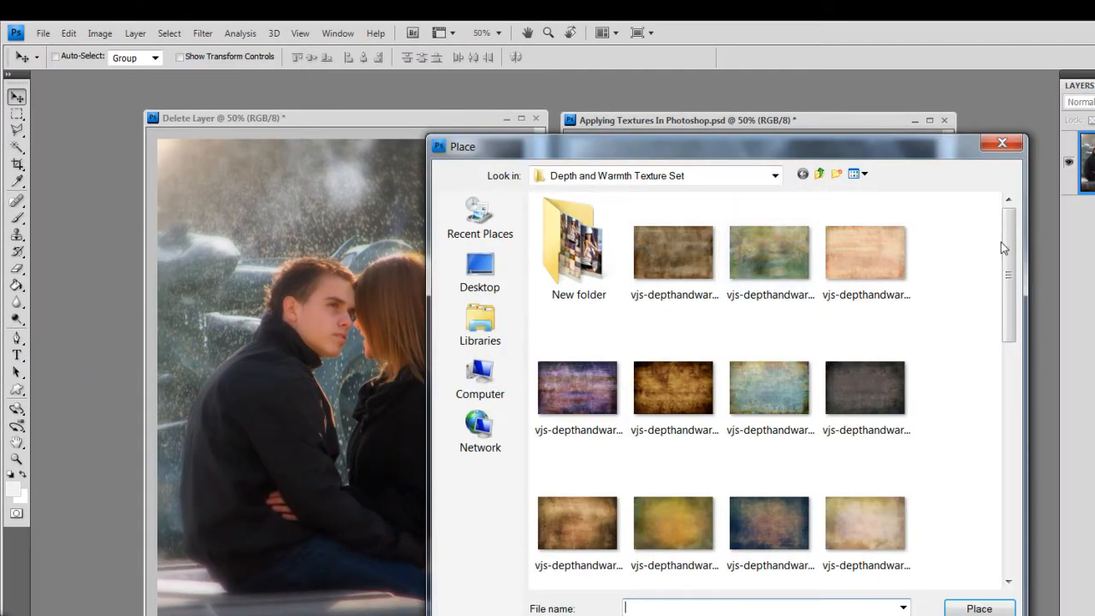
pyautogui.scroll(-3, 997, 308)
pyautogui.scroll(-5, 996, 312)
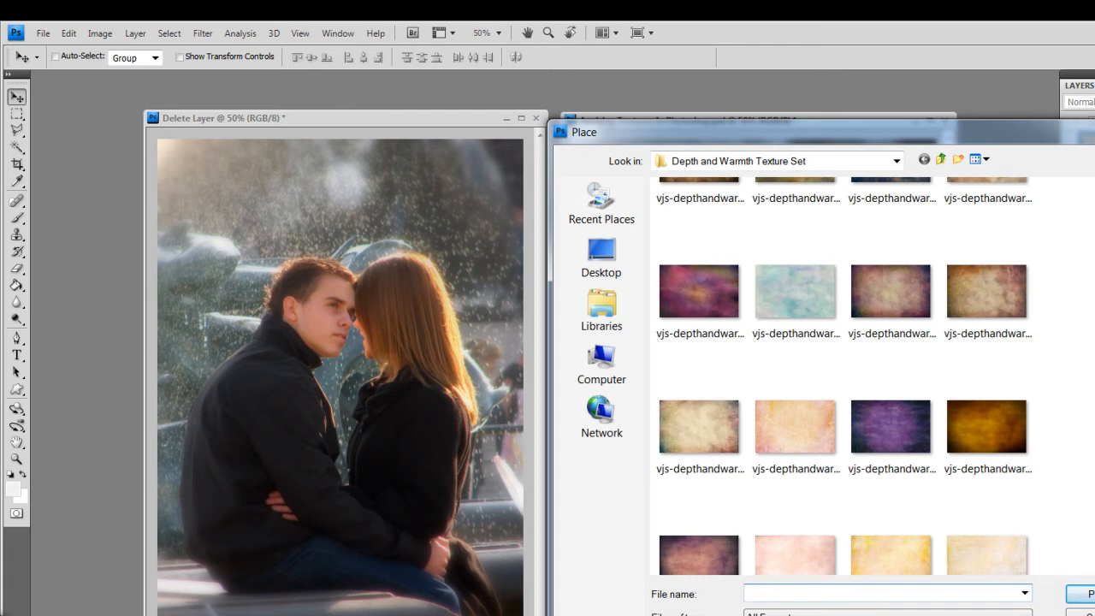
pyautogui.scroll(1, 844, 377)
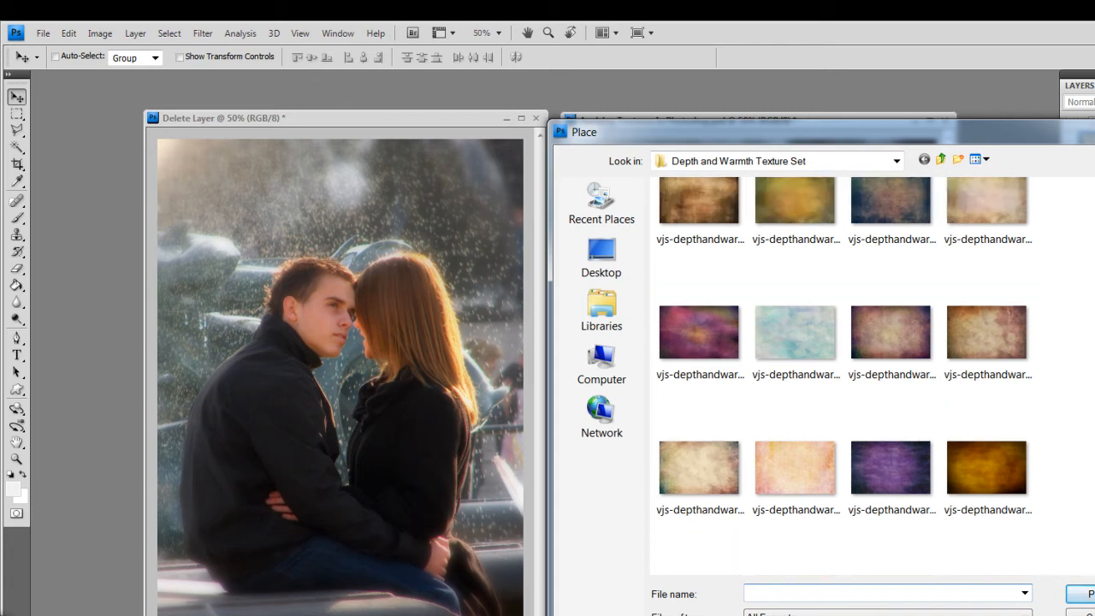
pyautogui.scroll(4, 844, 352)
pyautogui.scroll(-7, 844, 377)
pyautogui.scroll(1, 889, 257)
pyautogui.click(914, 247)
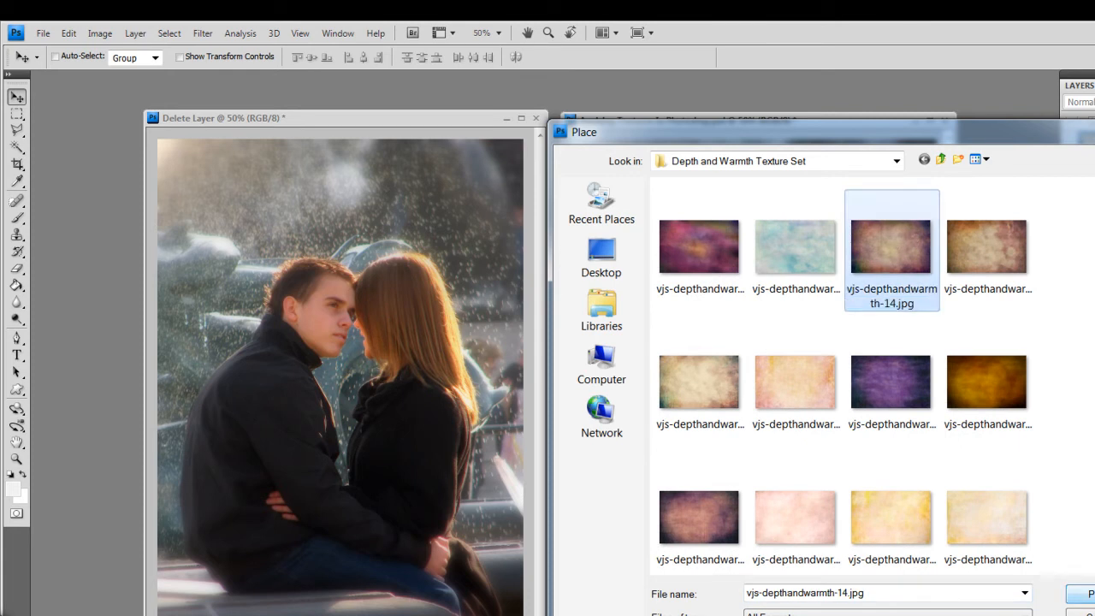
pyautogui.doubleClick(913, 247)
# Step: Rotate the placed texture upright and scale it to cover the whole photo, with its blend mode set to Soft Light
pyautogui.moveTo(911, 425); pyautogui.dragTo(941, 134)
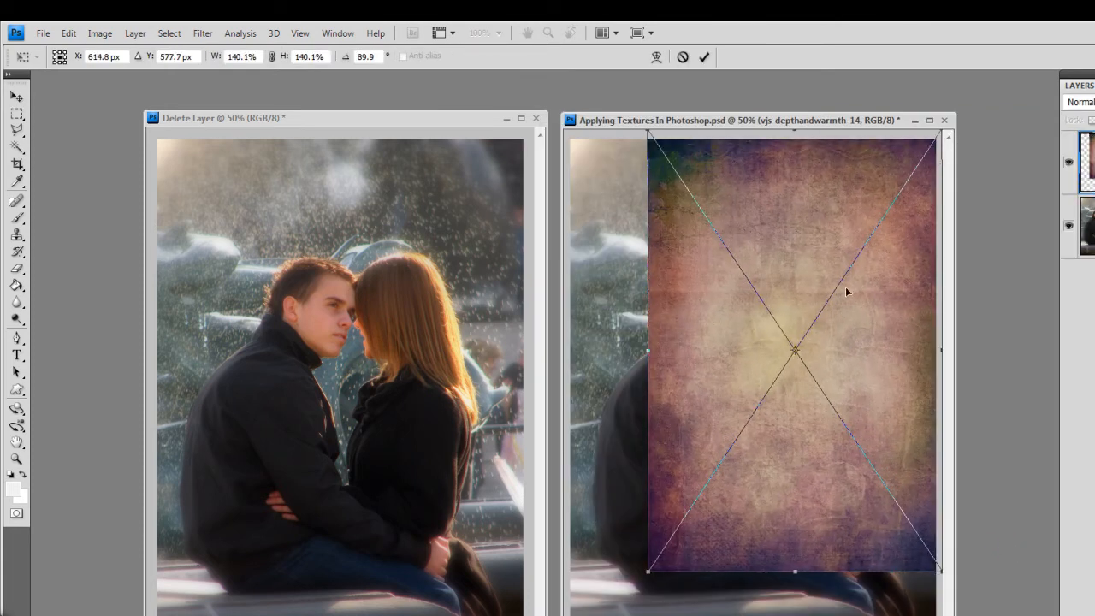
pyautogui.moveTo(647, 567); pyautogui.dragTo(570, 615)
pyautogui.press('Return')
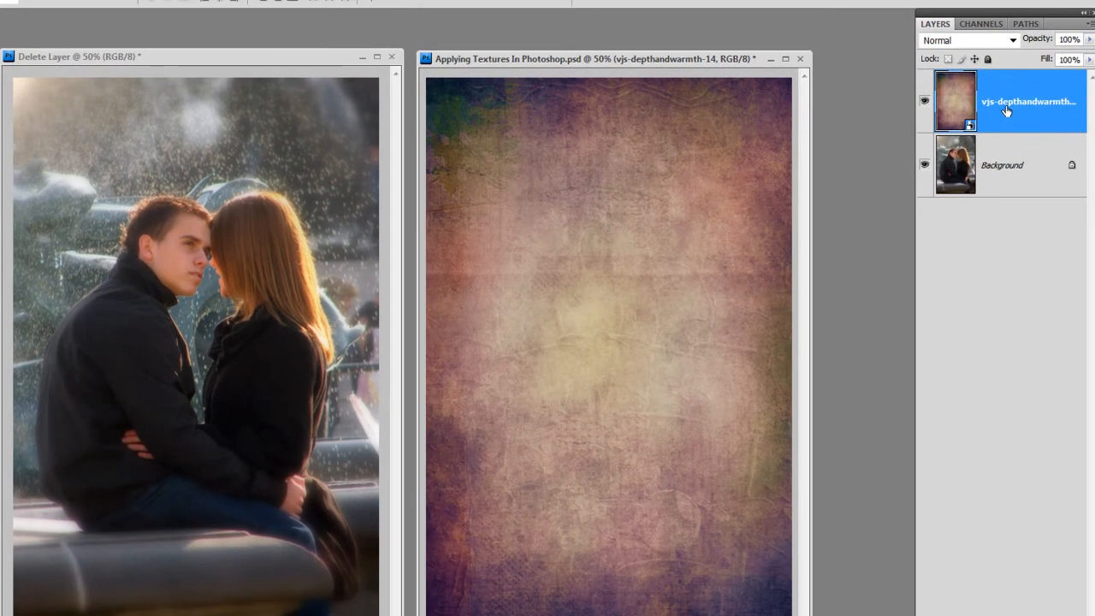
pyautogui.click(983, 41)
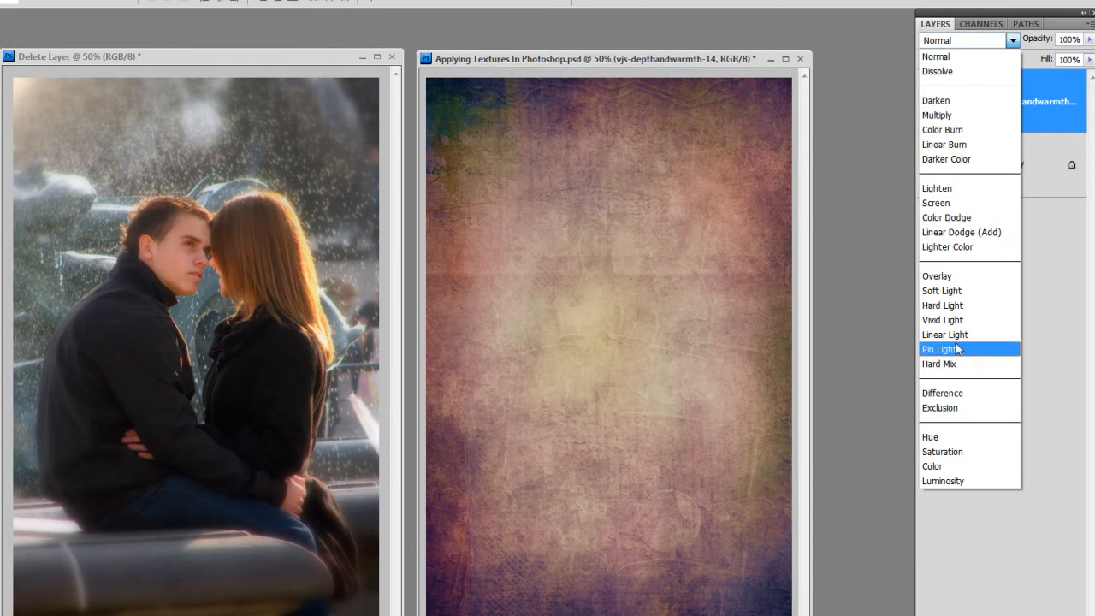
pyautogui.click(954, 290)
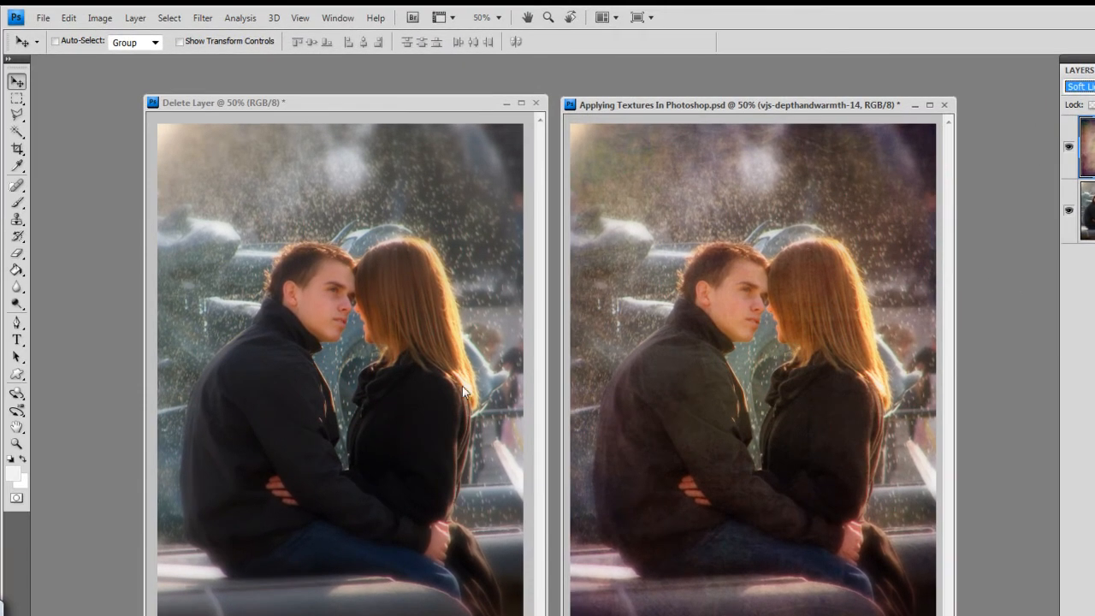
# Step: Place the blue-green texture vjs-depthandwarmth-06 above the first one, rotated upright and enlarged to cover the whole photo
pyautogui.click(42, 18)
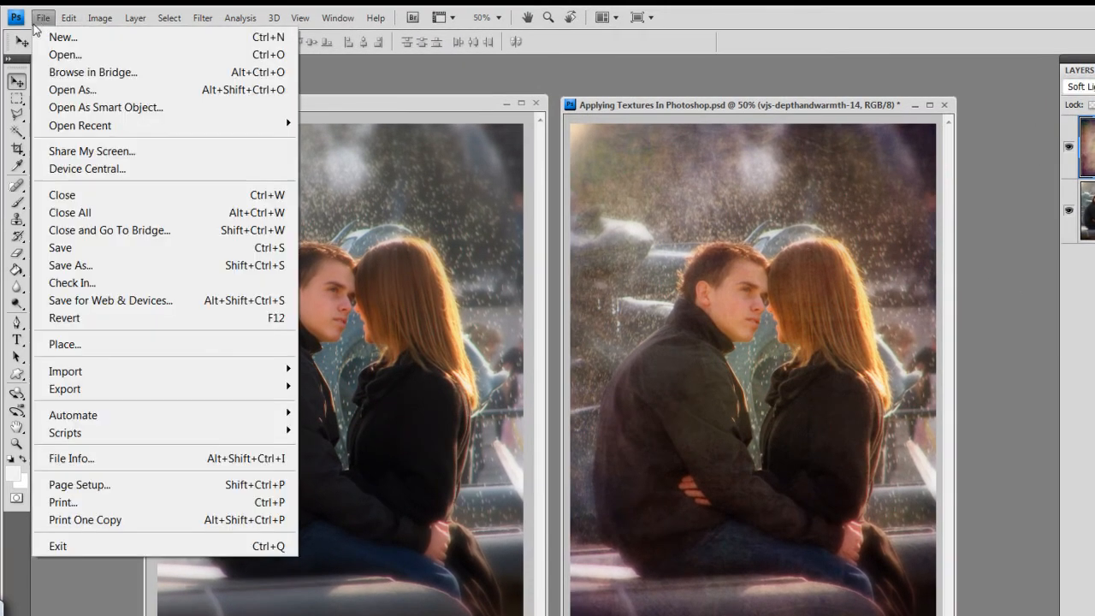
pyautogui.click(107, 345)
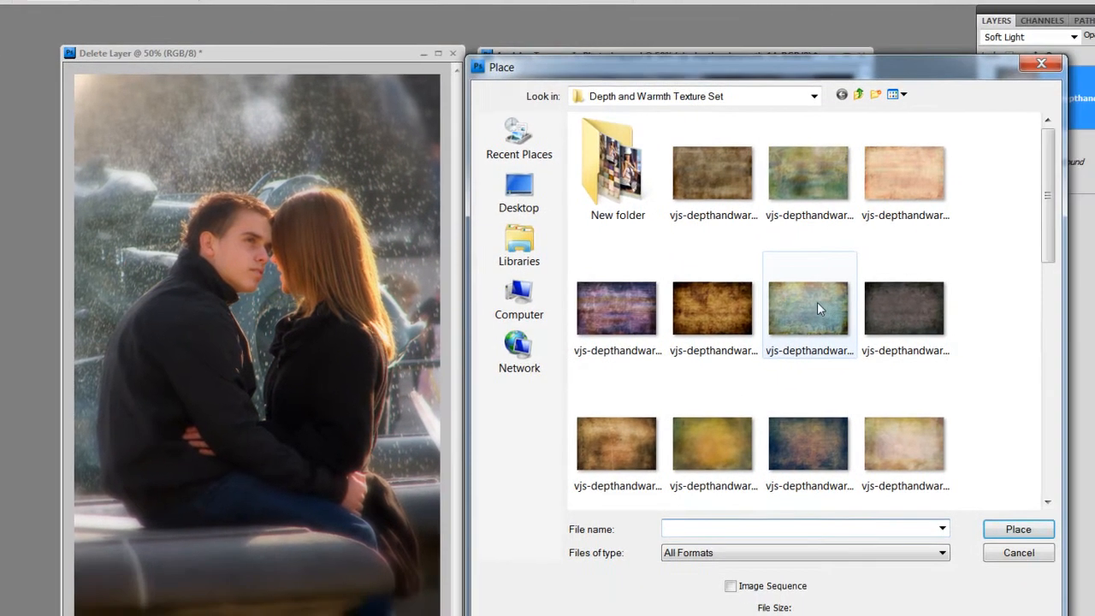
pyautogui.click(817, 302)
pyautogui.click(1016, 528)
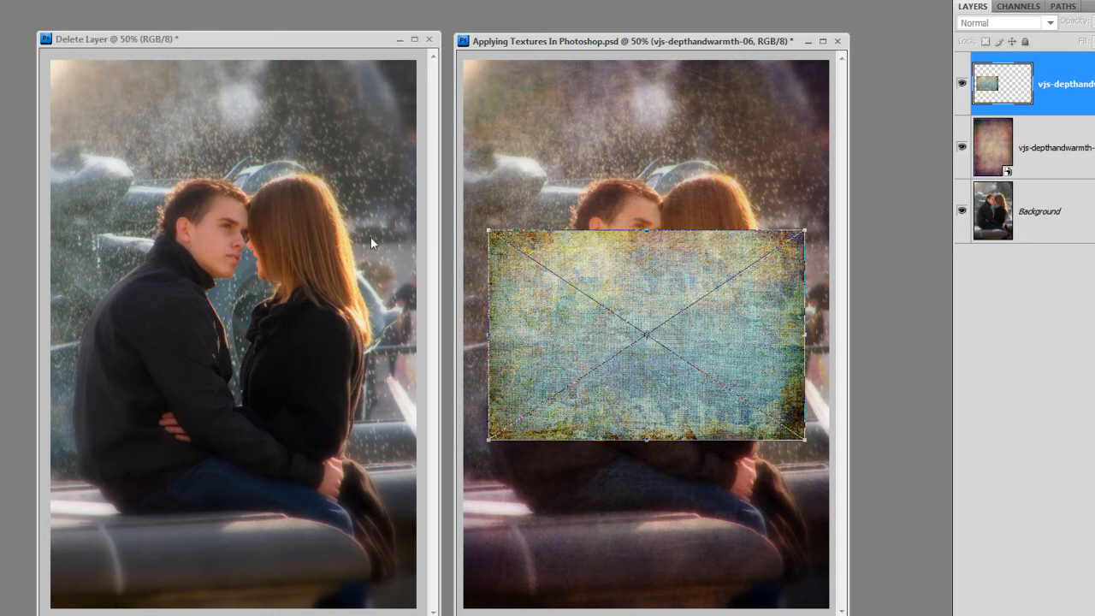
pyautogui.moveTo(819, 233); pyautogui.dragTo(728, 471)
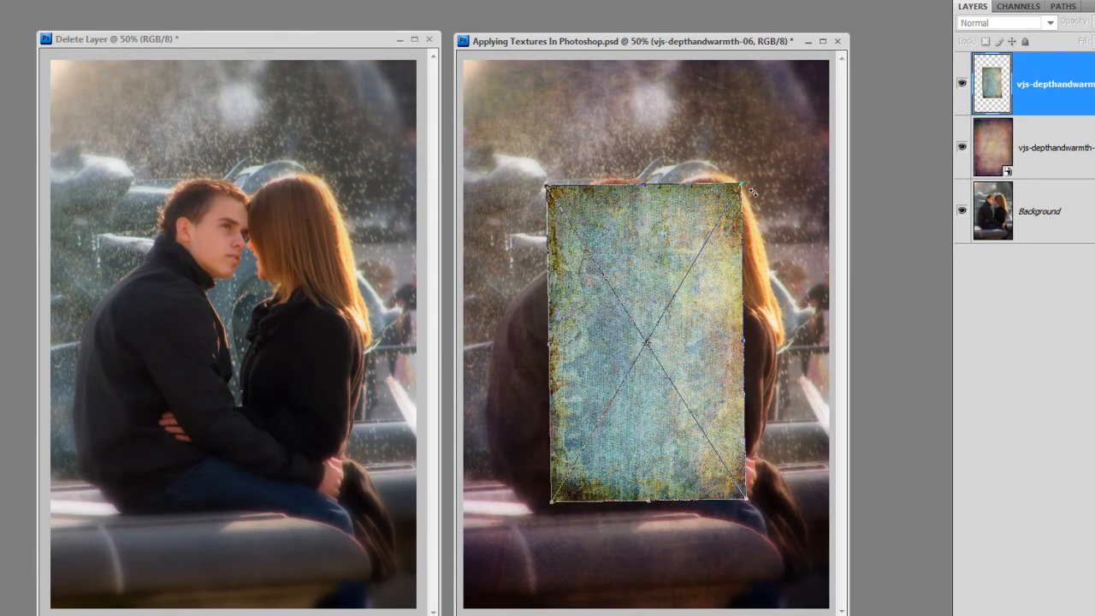
pyautogui.moveTo(740, 183); pyautogui.dragTo(835, 77)
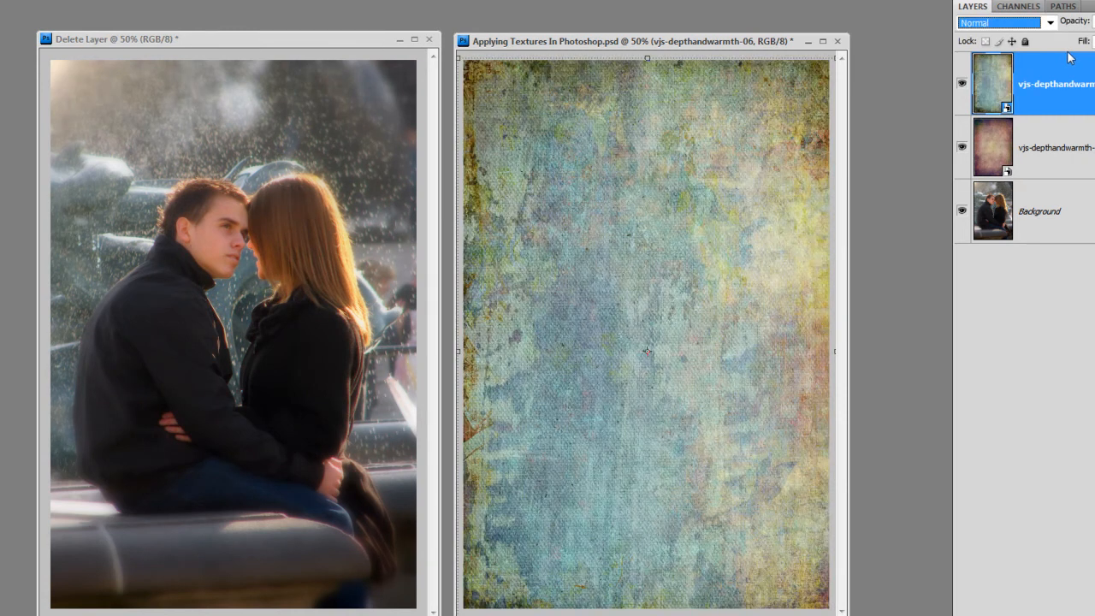
# Step: Try the blend modes from Dissolve through Overlay one after another on the vjs-depthandwarmth-06 layer
pyautogui.click(1017, 28)
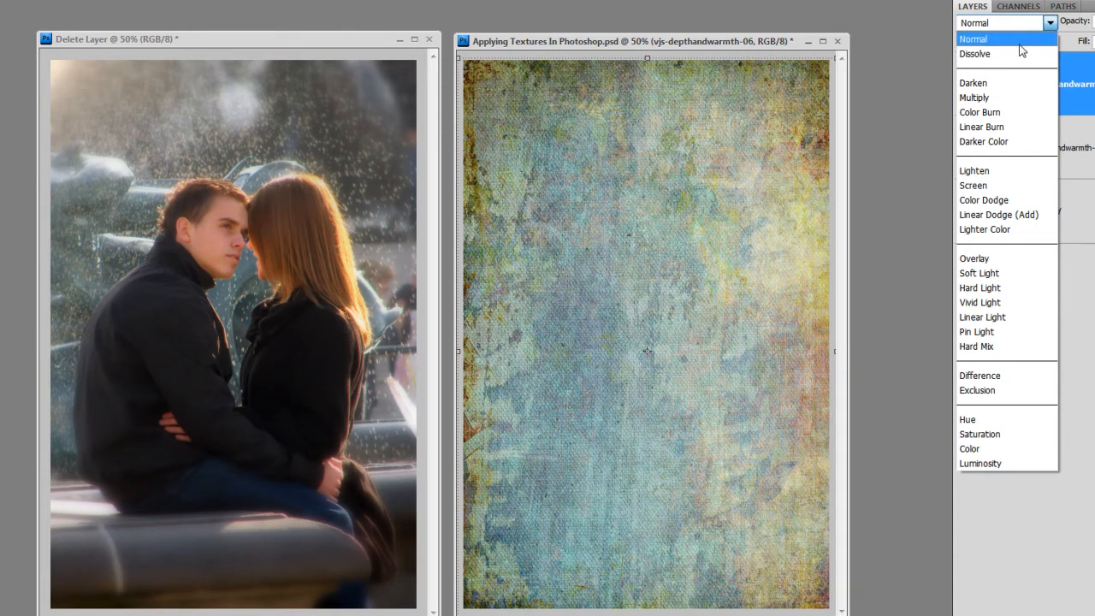
pyautogui.click(1015, 41)
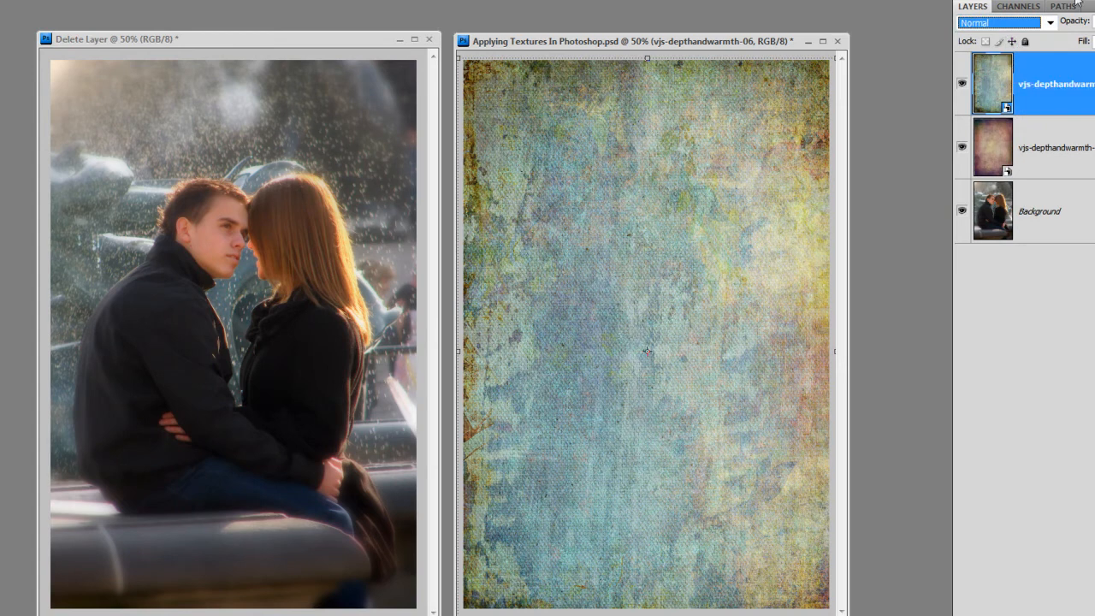
pyautogui.click(1026, 24)
pyautogui.click(1007, 40)
pyautogui.press('Down')
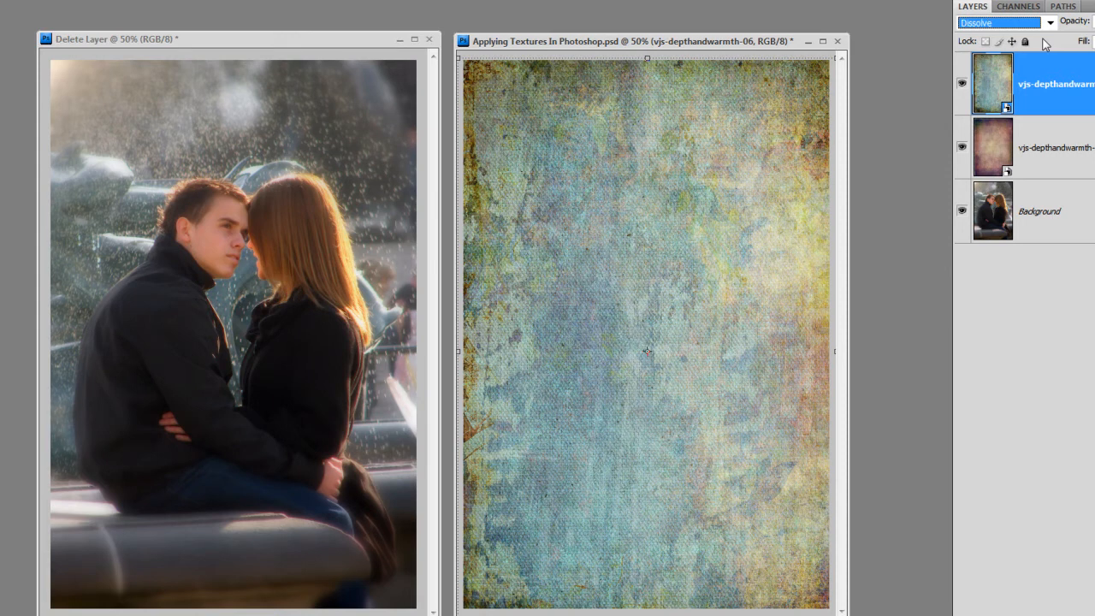
pyautogui.press('Down')
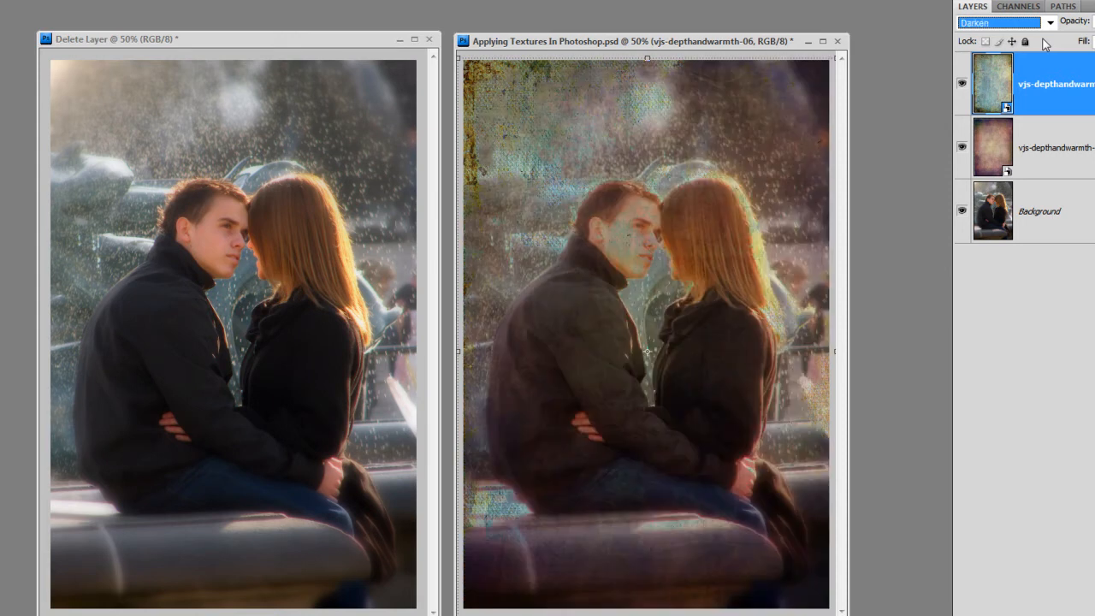
pyautogui.press('Down')
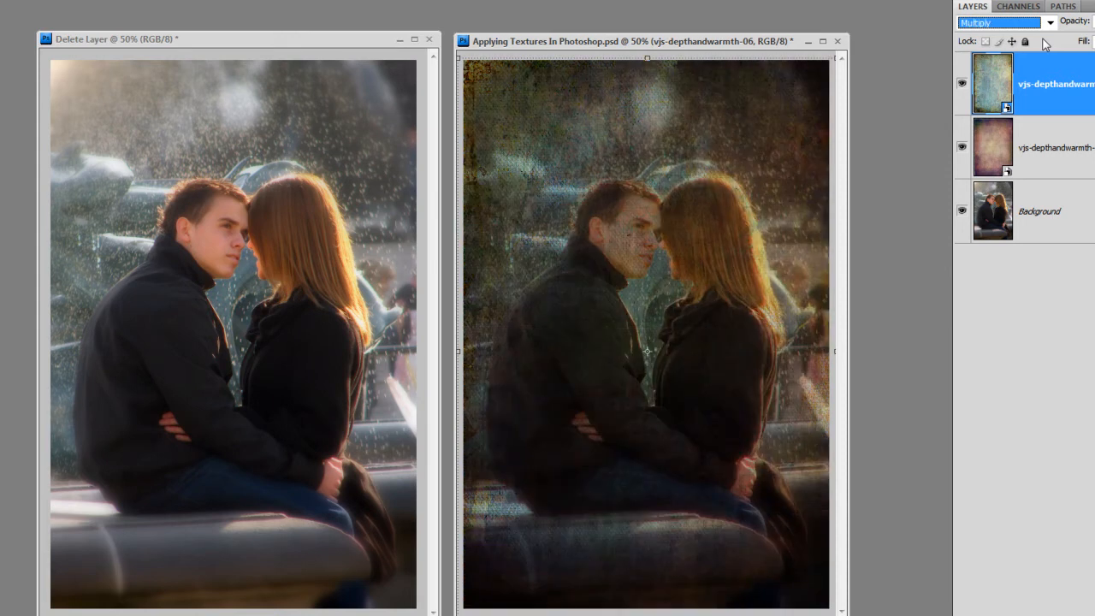
pyautogui.press('Down')
pyautogui.press('Down')
pyautogui.press('Down')
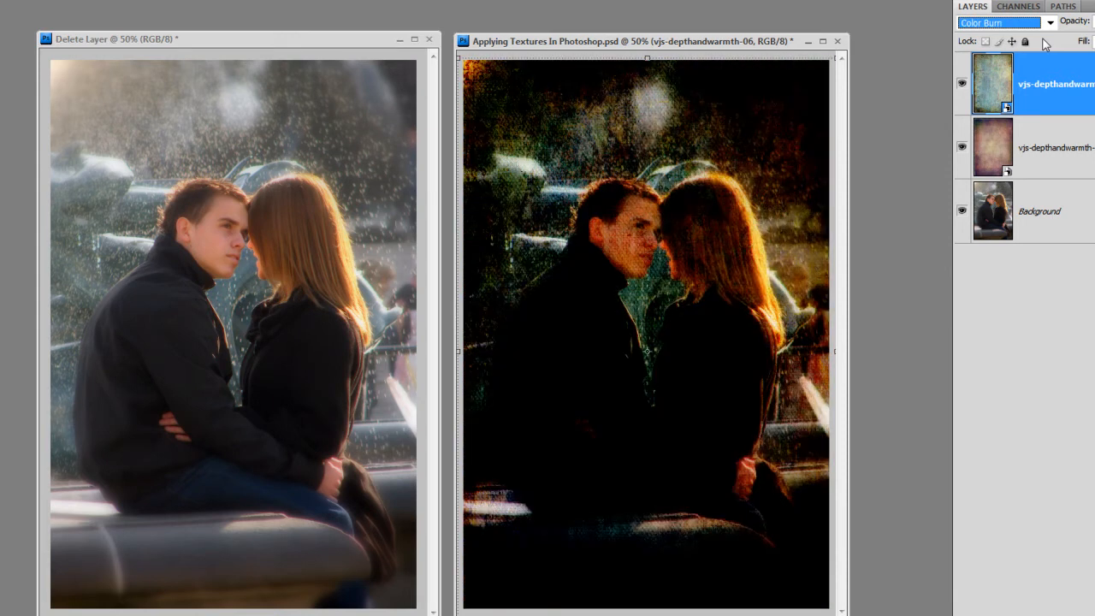
pyautogui.press('Down')
pyautogui.press('Down')
pyautogui.press('Down')
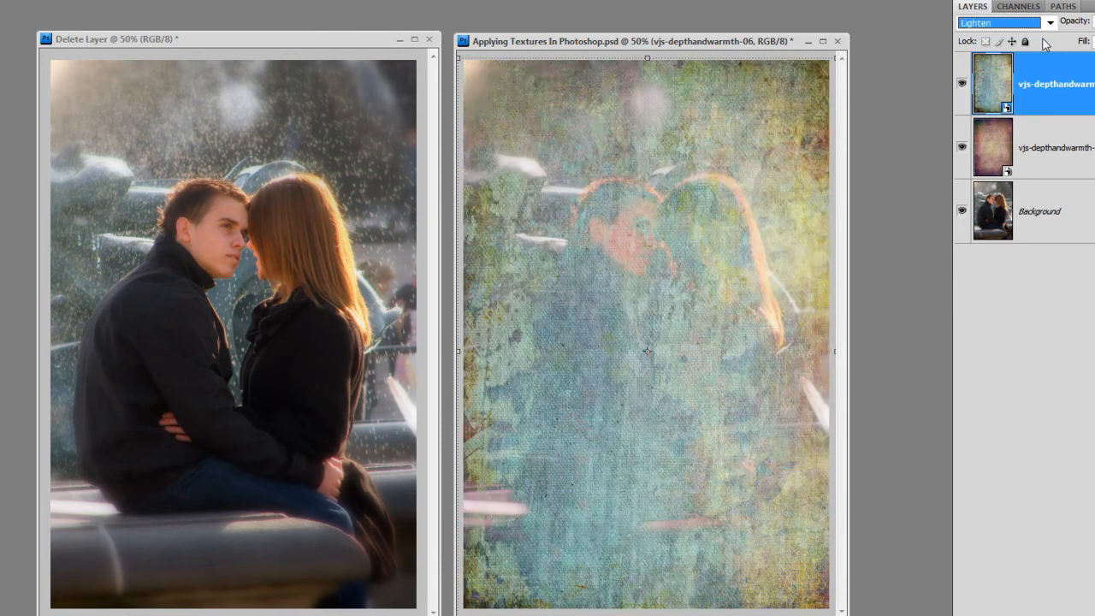
pyautogui.press('Down')
pyautogui.press('Down')
pyautogui.press('Down')
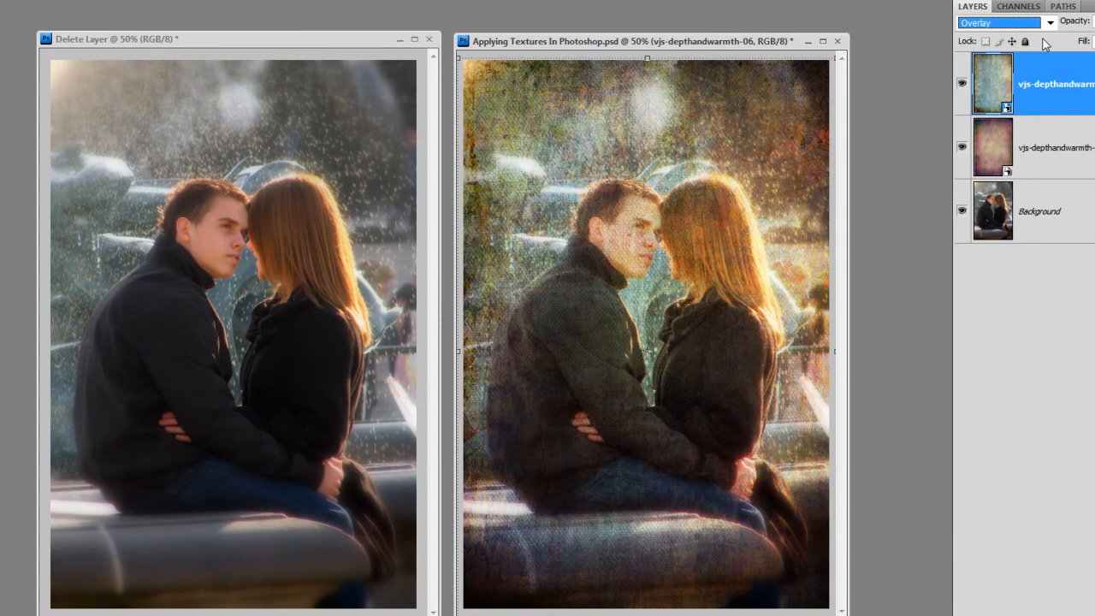
# Step: Set the vjs-depthandwarmth-06 layer to Multiply blend mode with 39% opacity
pyautogui.hotkey('shift', 'alt', 'm')
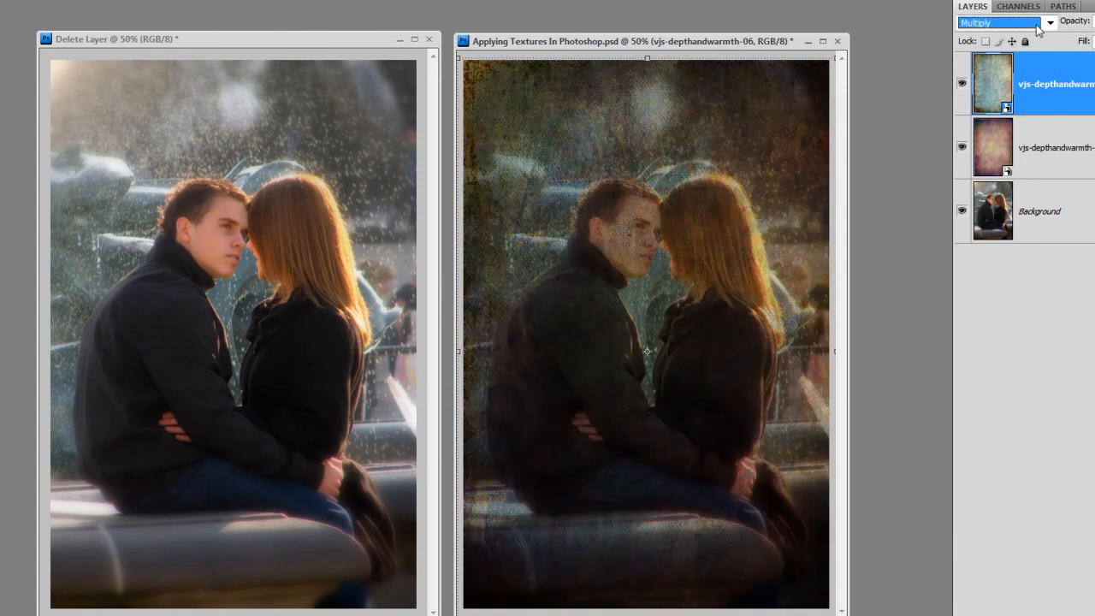
pyautogui.click(1091, 17)
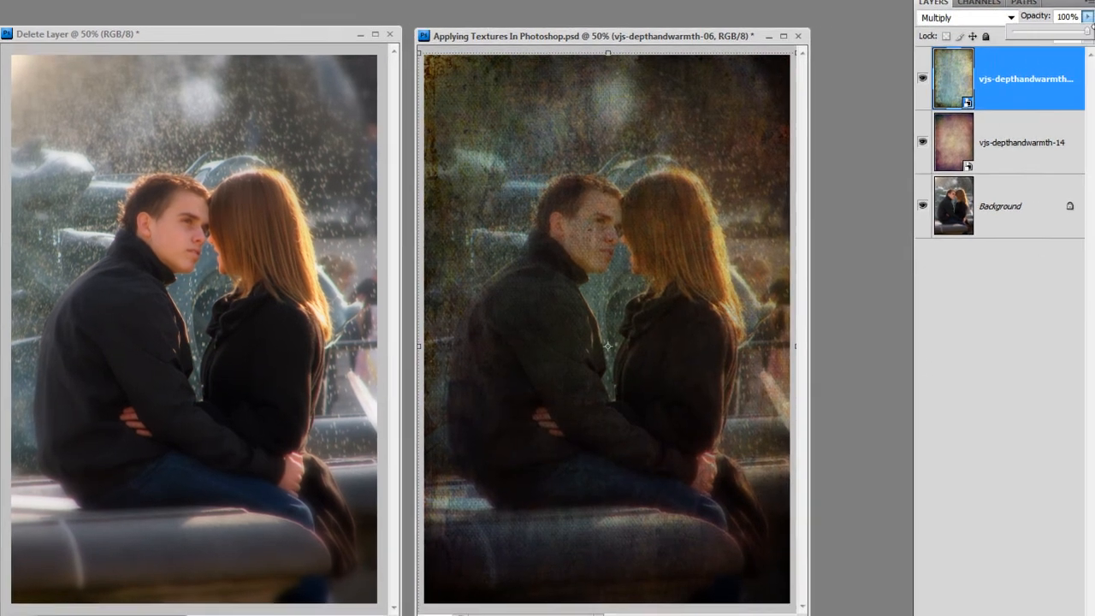
pyautogui.moveTo(1078, 33); pyautogui.dragTo(1034, 34)
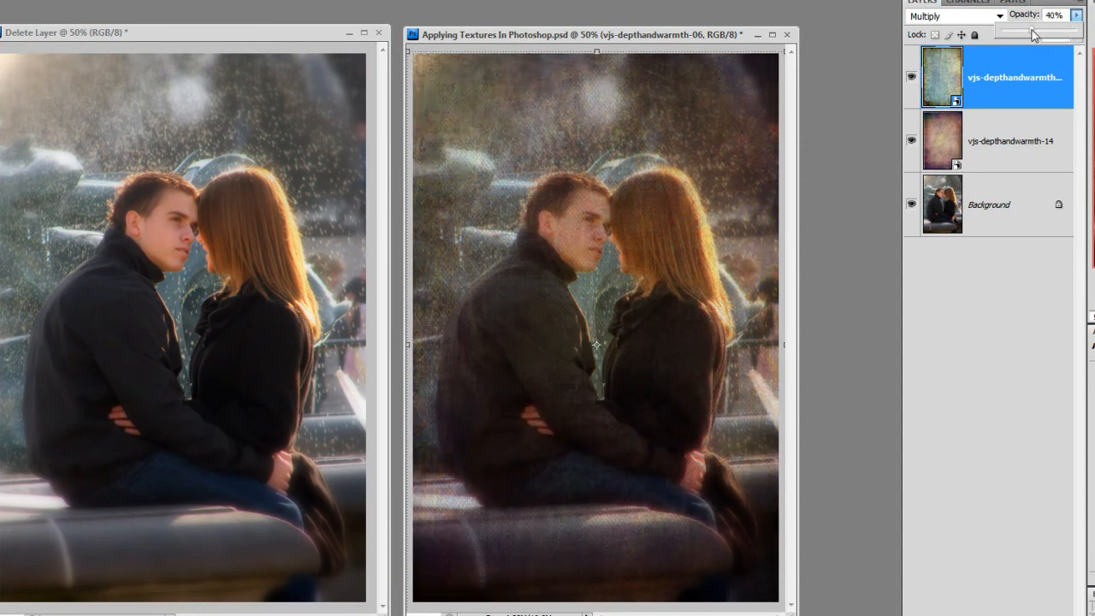
pyautogui.moveTo(1033, 35); pyautogui.dragTo(1032, 34)
pyautogui.click(1038, 90)
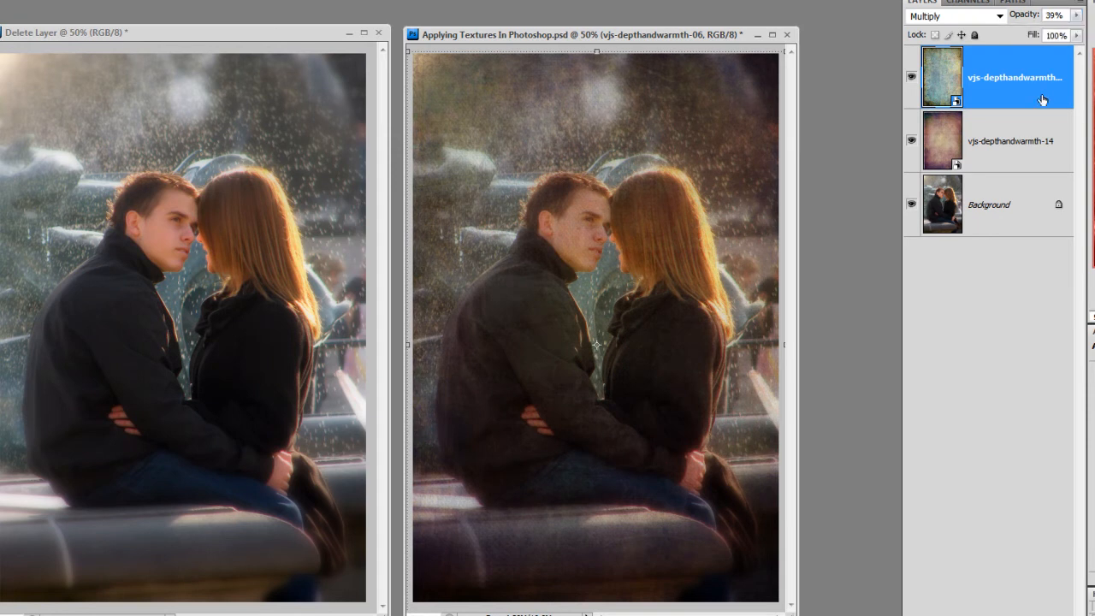
# Step: Duplicate the vjs-depthandwarmth-06 texture layer
pyautogui.rightClick(1016, 85)
pyautogui.click(1026, 128)
pyautogui.click(676, 178)
# Step: Set the duplicated texture layer to Overlay blend mode with 17% opacity
pyautogui.click(967, 16)
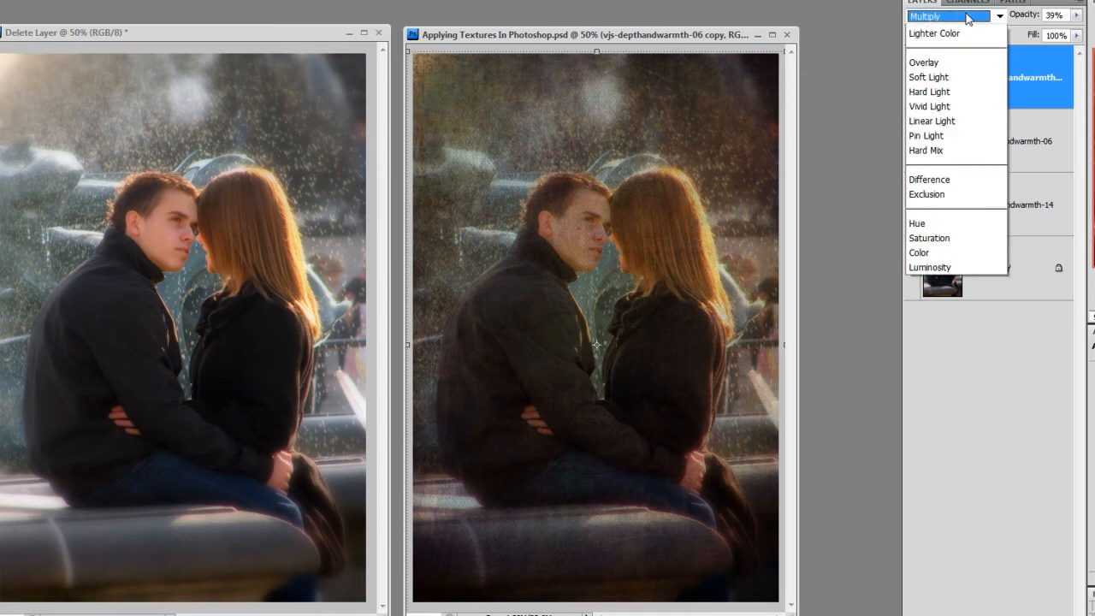
pyautogui.click(936, 254)
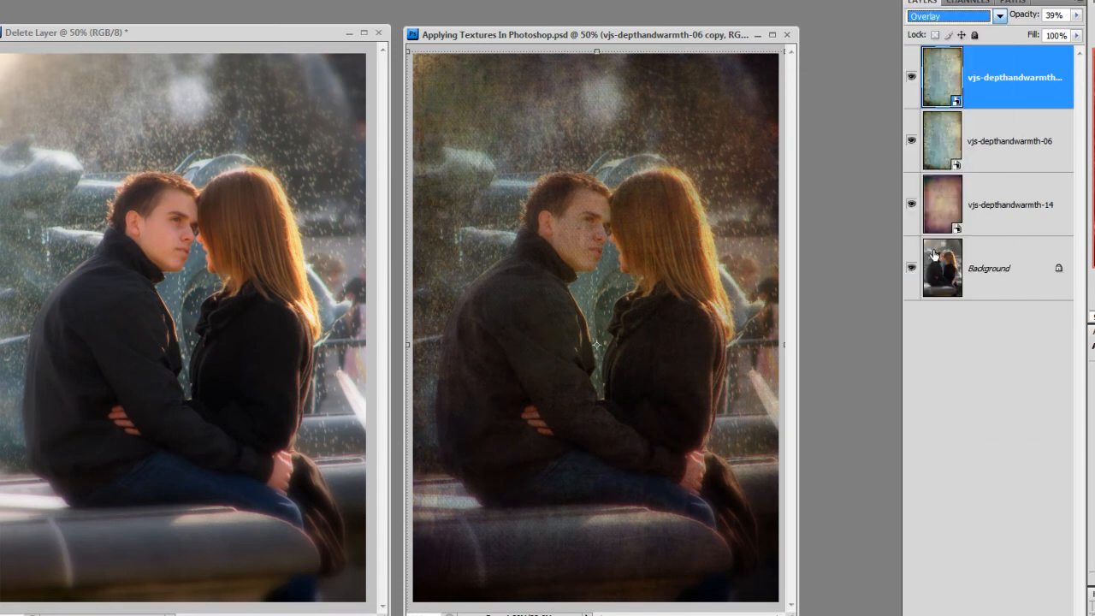
pyautogui.click(1076, 14)
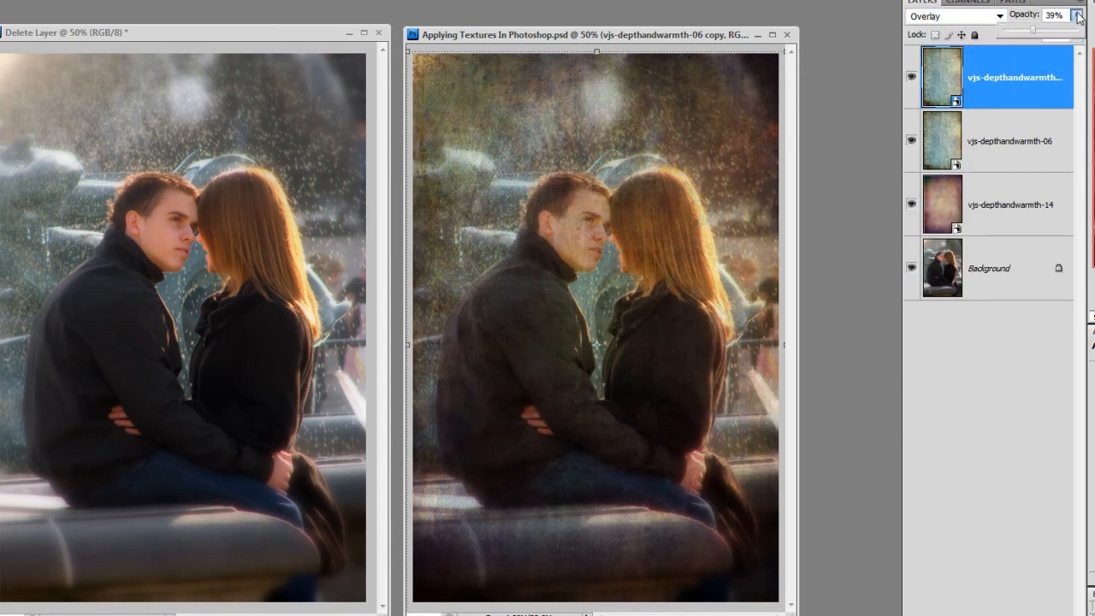
pyautogui.moveTo(1033, 33); pyautogui.dragTo(1015, 34)
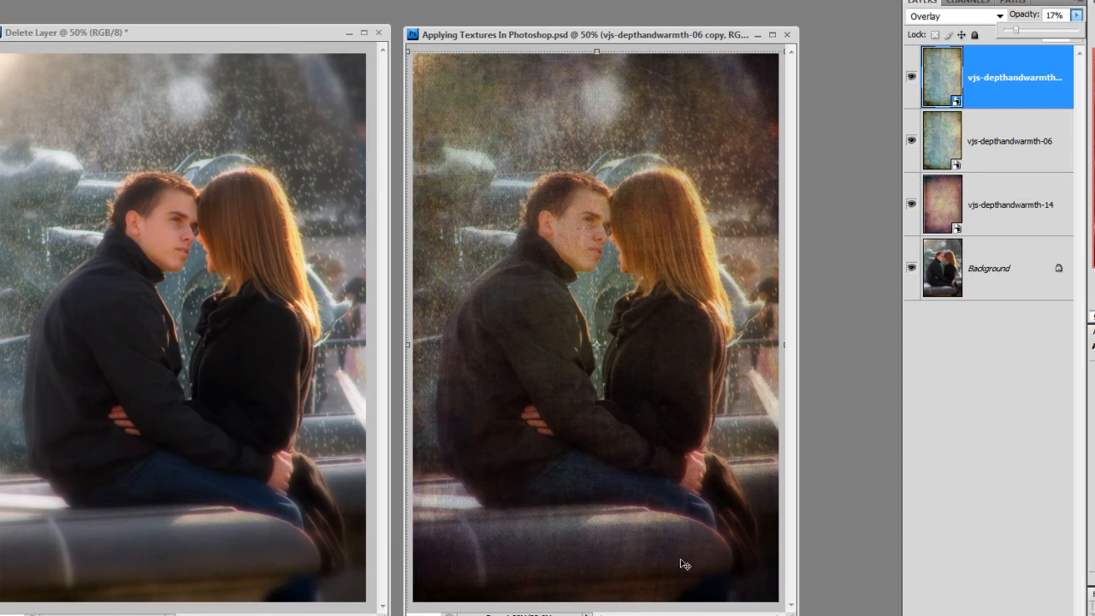
# Step: Add a layer mask to the vjs-depthandwarmth-14 texture layer directly above the background
pyautogui.hotkey('ctrl', '+')
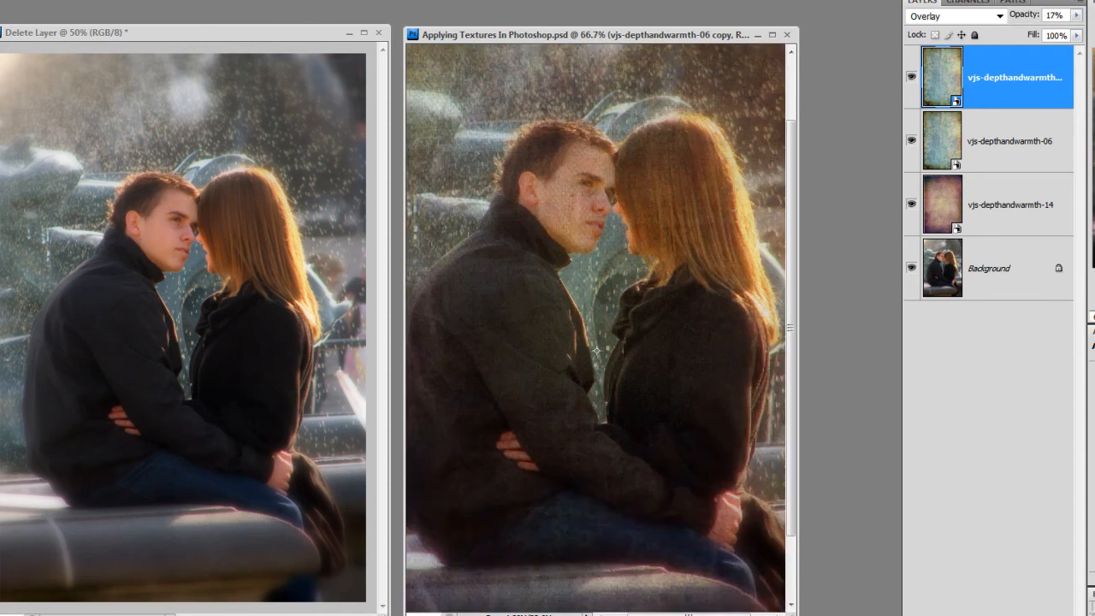
pyautogui.hotkey('ctrl', '+')
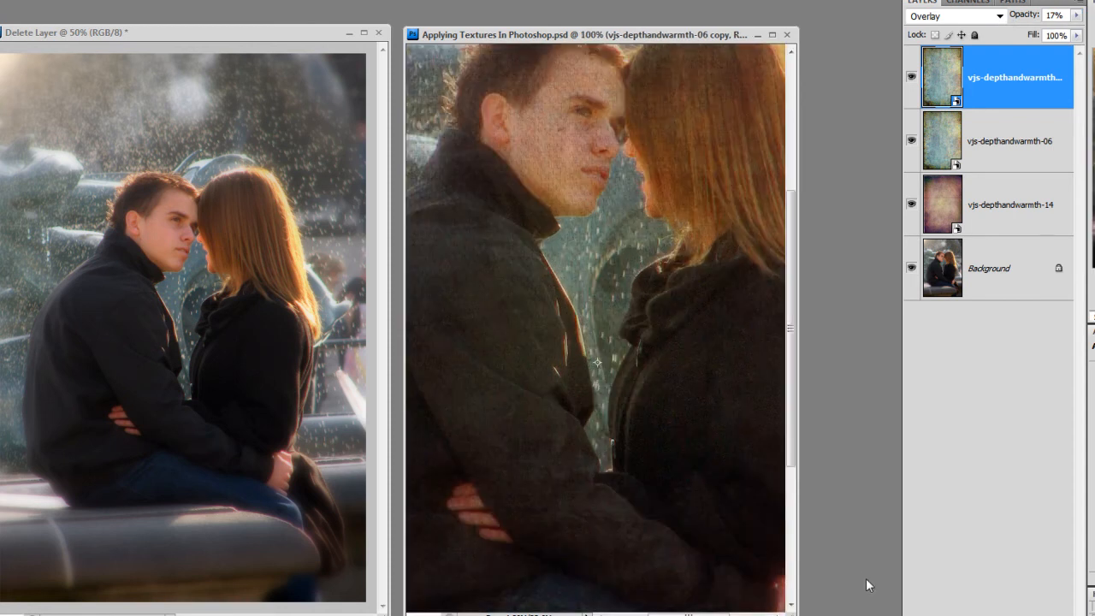
pyautogui.moveTo(795, 571); pyautogui.dragTo(974, 562)
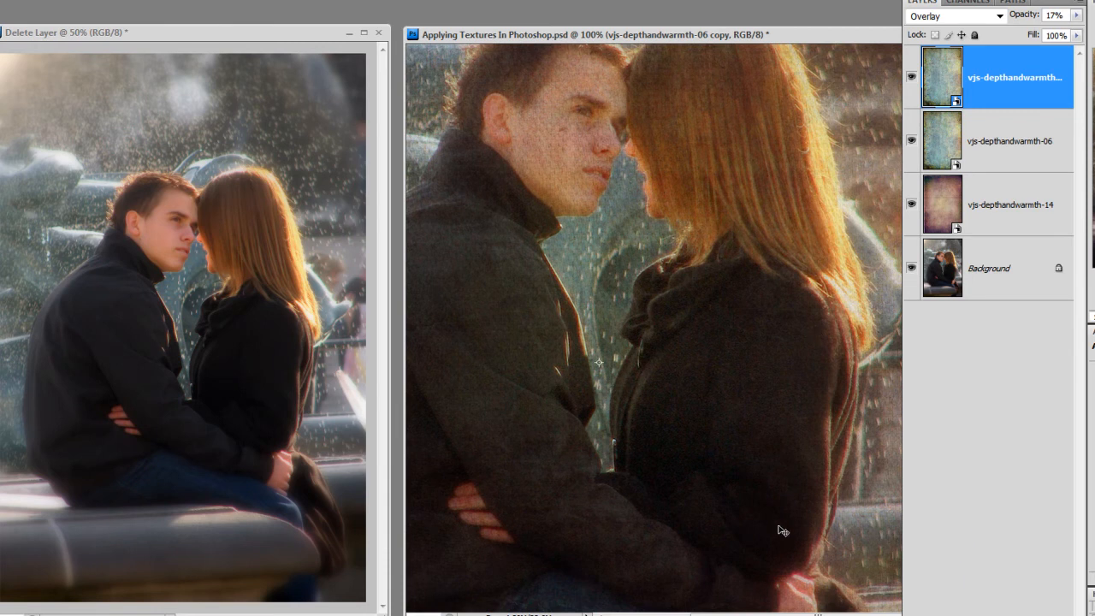
pyautogui.click(1027, 206)
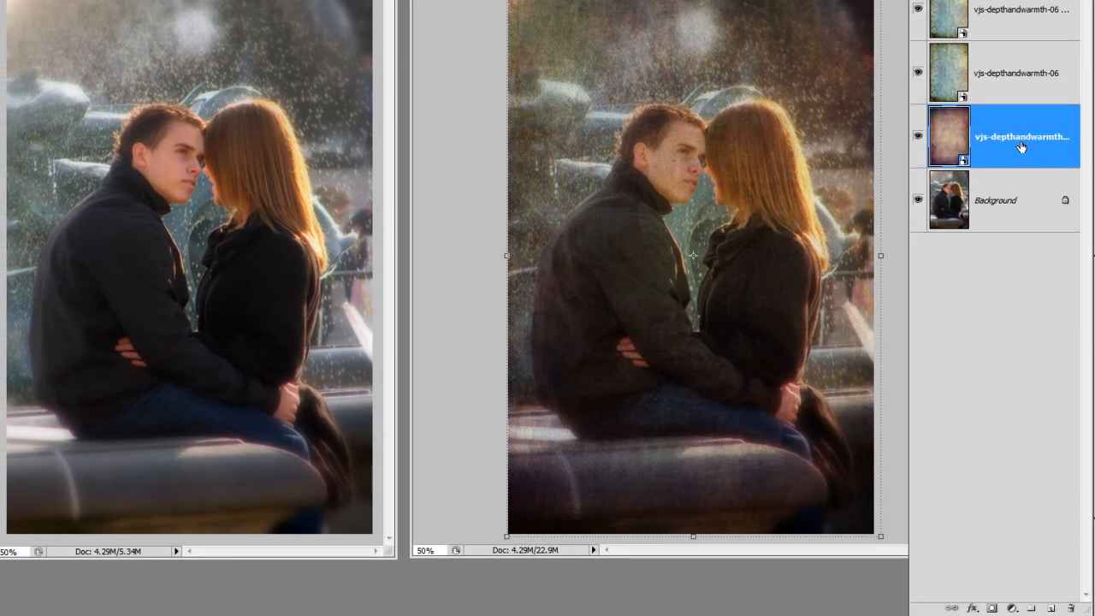
pyautogui.click(992, 607)
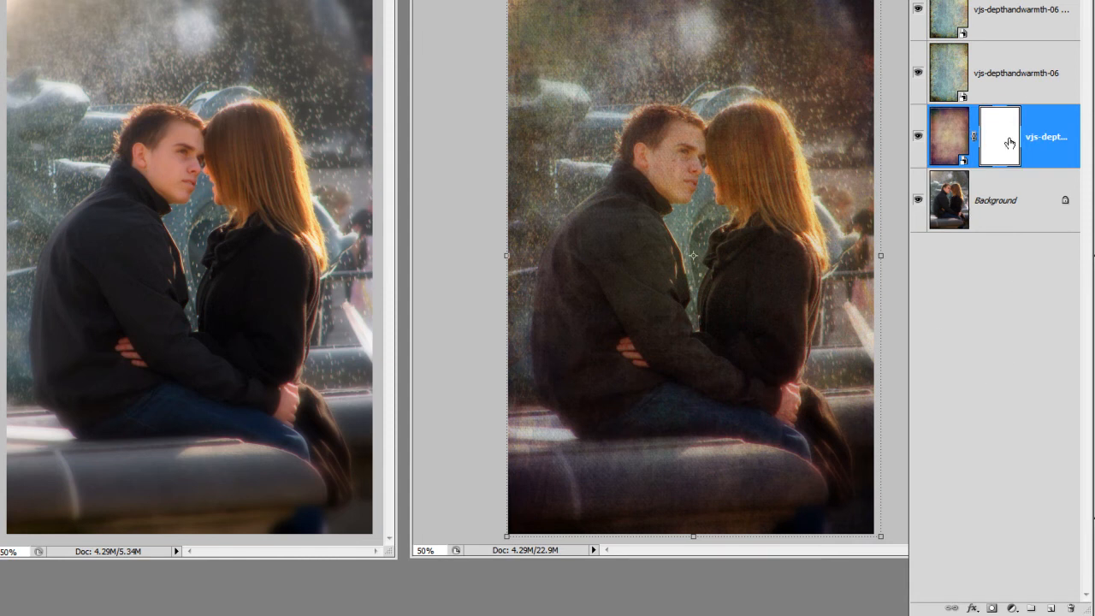
# Step: Add a layer mask to the vjs-depthandwarmth-06 texture layer and to its duplicate
pyautogui.click(1023, 77)
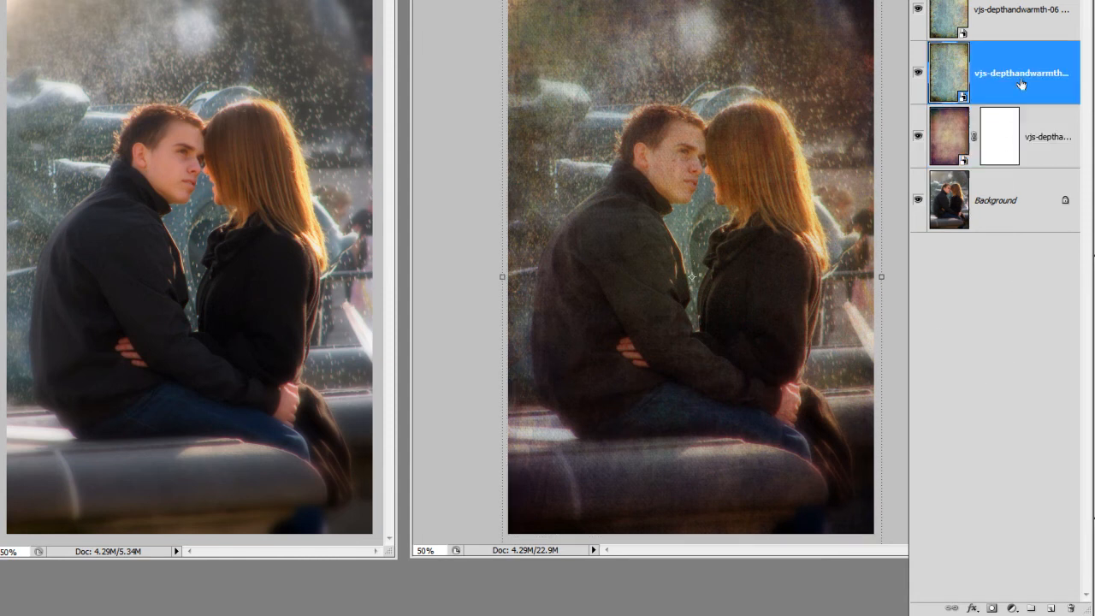
pyautogui.click(991, 608)
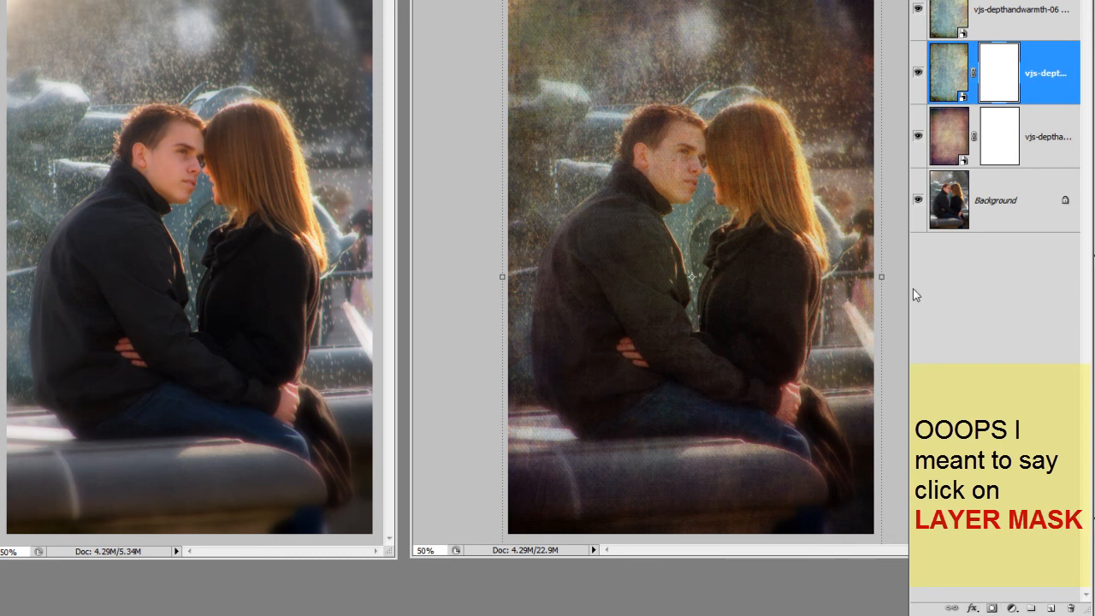
pyautogui.click(1045, 10)
pyautogui.click(992, 608)
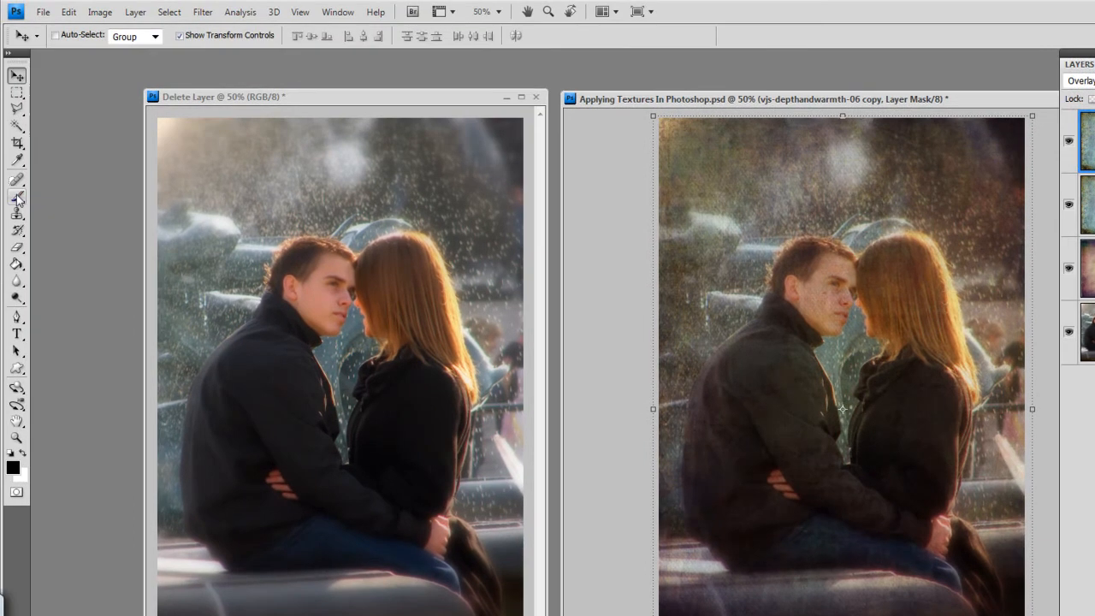
# Step: Paint black over the couple on the vjs-depthandwarmth-14 layer's mask with a soft 300 px brush at 0% hardness
pyautogui.click(17, 198)
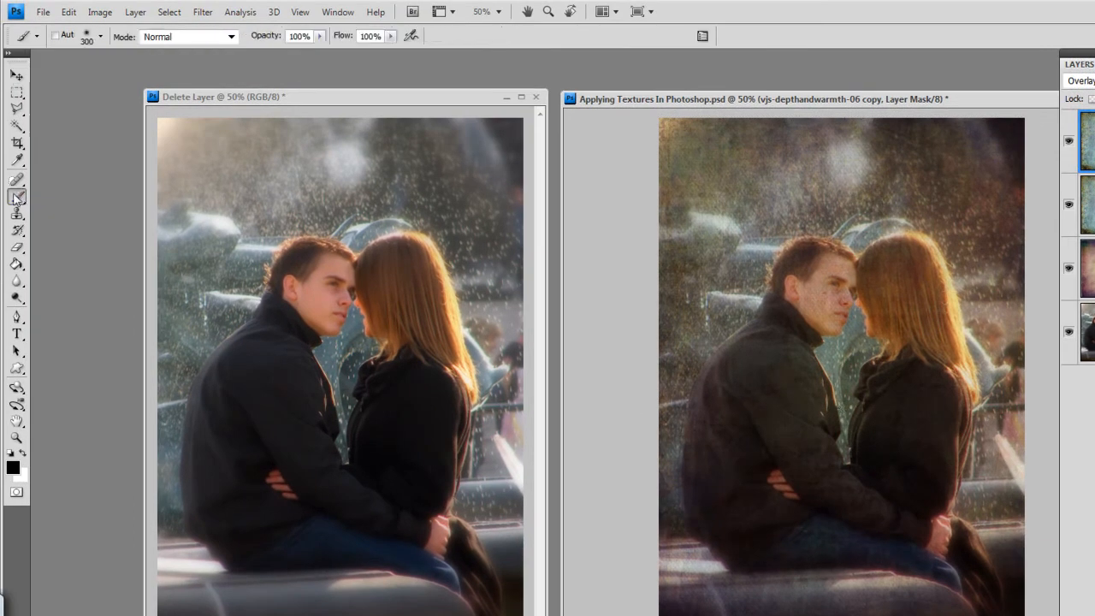
pyautogui.click(101, 38)
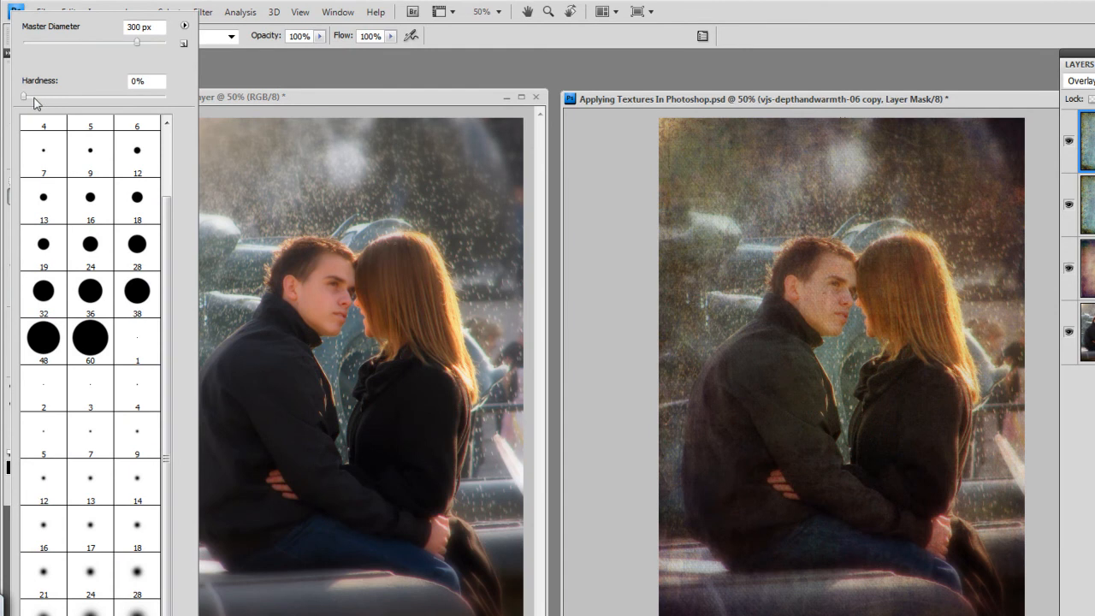
pyautogui.click(653, 101)
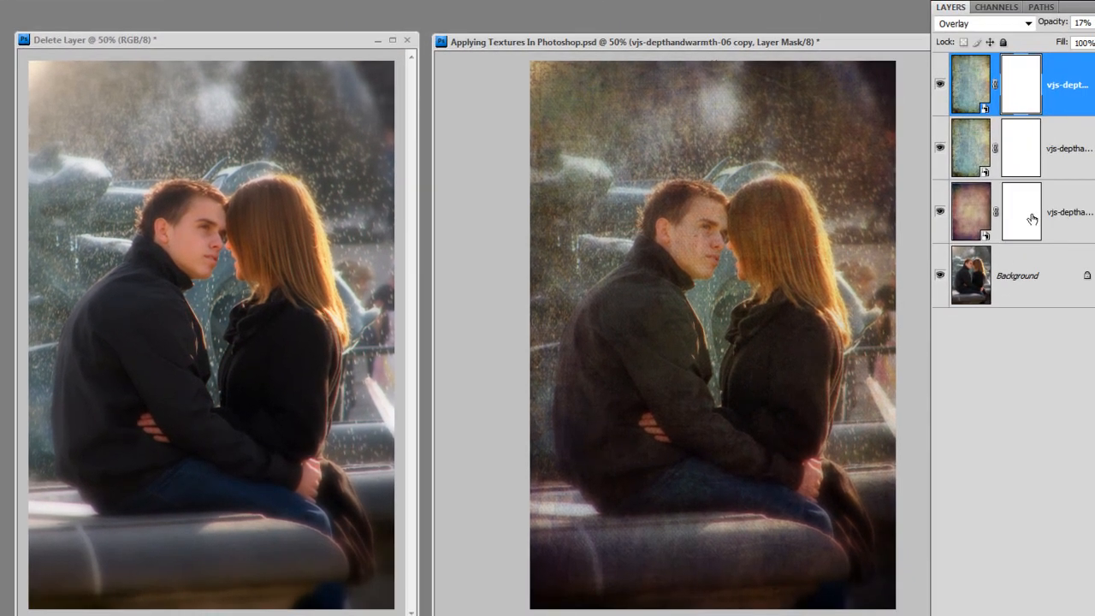
pyautogui.click(1025, 215)
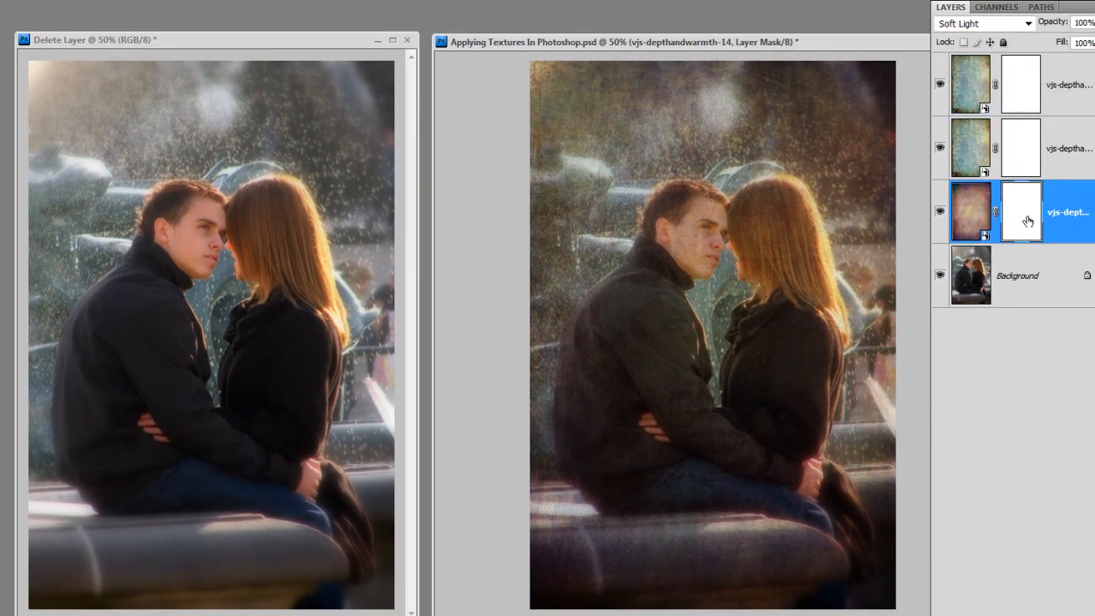
pyautogui.moveTo(684, 251)
pyautogui.mouseDown()
pyautogui.moveTo(652, 301)
pyautogui.moveTo(643, 349)
pyautogui.moveTo(728, 432)
pyautogui.moveTo(772, 354)
pyautogui.moveTo(738, 454)
pyautogui.moveTo(703, 374)
pyautogui.moveTo(697, 222)
pyautogui.mouseUp()
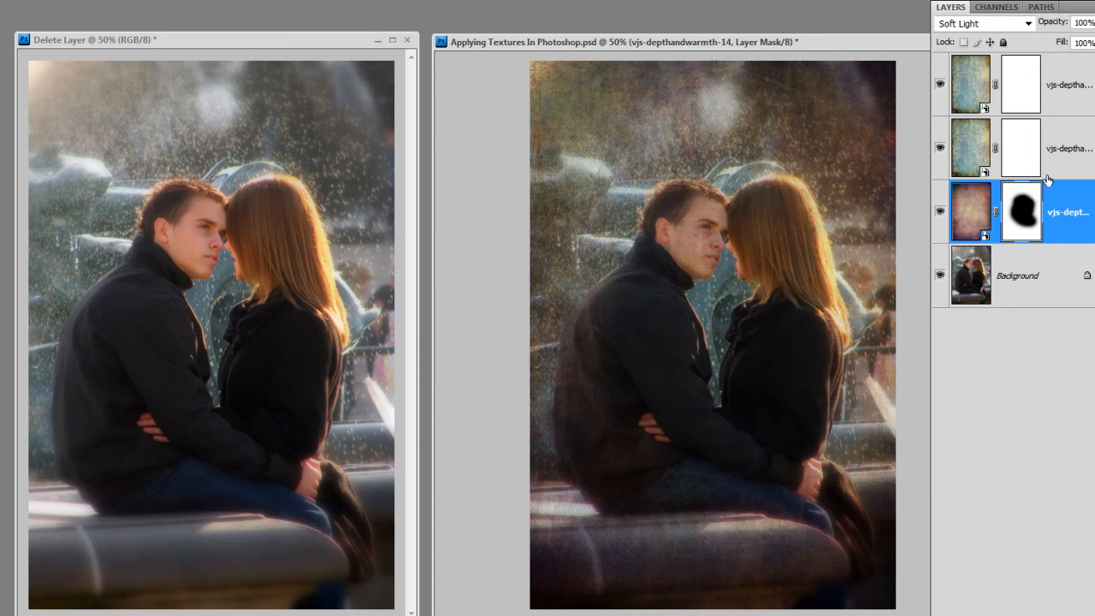
# Step: Paint black over the couple on the masks of the vjs-depthandwarmth-06 layer and its duplicate
pyautogui.click(1024, 156)
pyautogui.moveTo(710, 243)
pyautogui.mouseDown()
pyautogui.moveTo(670, 239)
pyautogui.moveTo(686, 249)
pyautogui.moveTo(746, 237)
pyautogui.moveTo(719, 227)
pyautogui.moveTo(770, 226)
pyautogui.moveTo(802, 250)
pyautogui.moveTo(784, 227)
pyautogui.moveTo(792, 316)
pyautogui.moveTo(773, 422)
pyautogui.moveTo(762, 406)
pyautogui.moveTo(715, 450)
pyautogui.moveTo(601, 439)
pyautogui.moveTo(594, 338)
pyautogui.moveTo(719, 255)
pyautogui.moveTo(848, 196)
pyautogui.moveTo(807, 274)
pyautogui.moveTo(689, 299)
pyautogui.moveTo(709, 391)
pyautogui.mouseUp()
pyautogui.click(1019, 92)
pyautogui.moveTo(688, 286)
pyautogui.mouseDown()
pyautogui.moveTo(716, 234)
pyautogui.moveTo(736, 246)
pyautogui.moveTo(689, 323)
pyautogui.moveTo(741, 370)
pyautogui.moveTo(706, 430)
pyautogui.mouseUp()
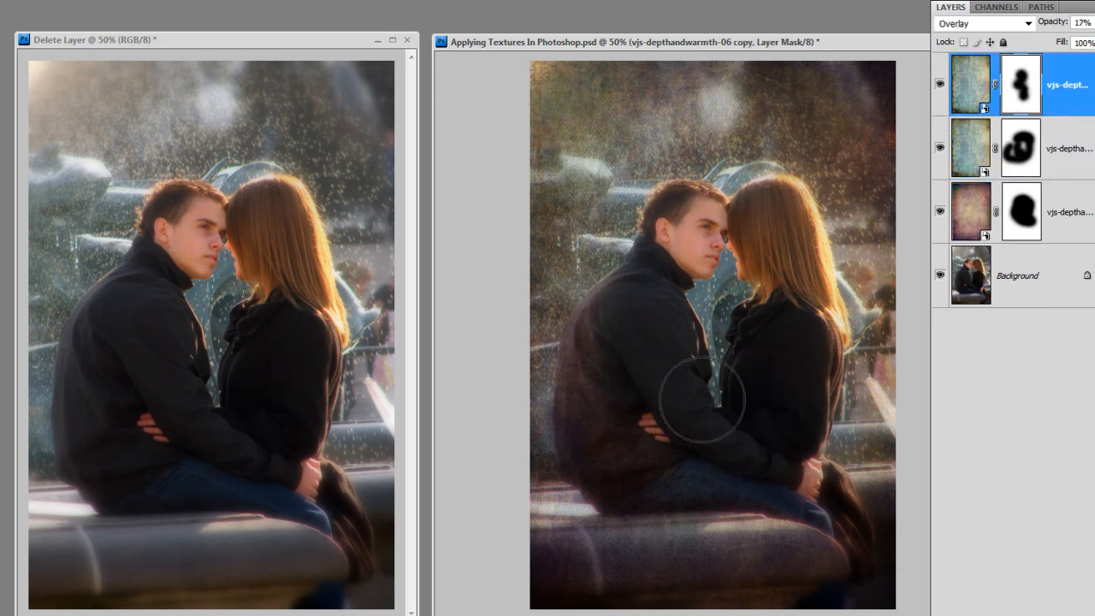
pyautogui.moveTo(760, 267)
pyautogui.mouseDown()
pyautogui.moveTo(748, 244)
pyautogui.moveTo(770, 326)
pyautogui.moveTo(814, 341)
pyautogui.mouseUp()
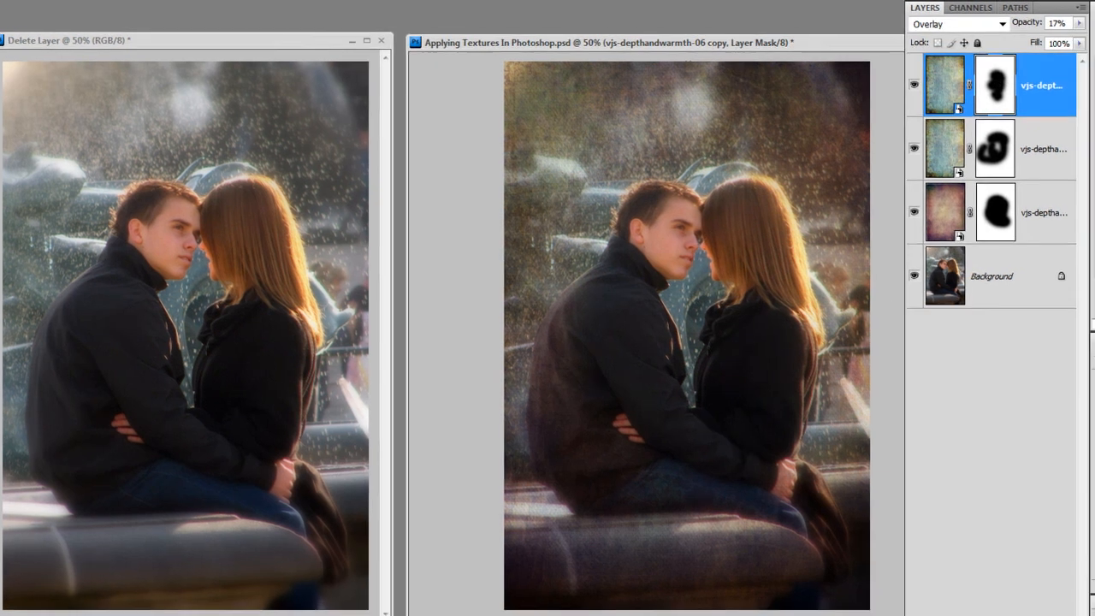
# Step: Add a Curves adjustment layer above the textures, moving the white point slightly inward, the black point to input 18, and lifting the midtones
pyautogui.hotkey('ctrl', '2')
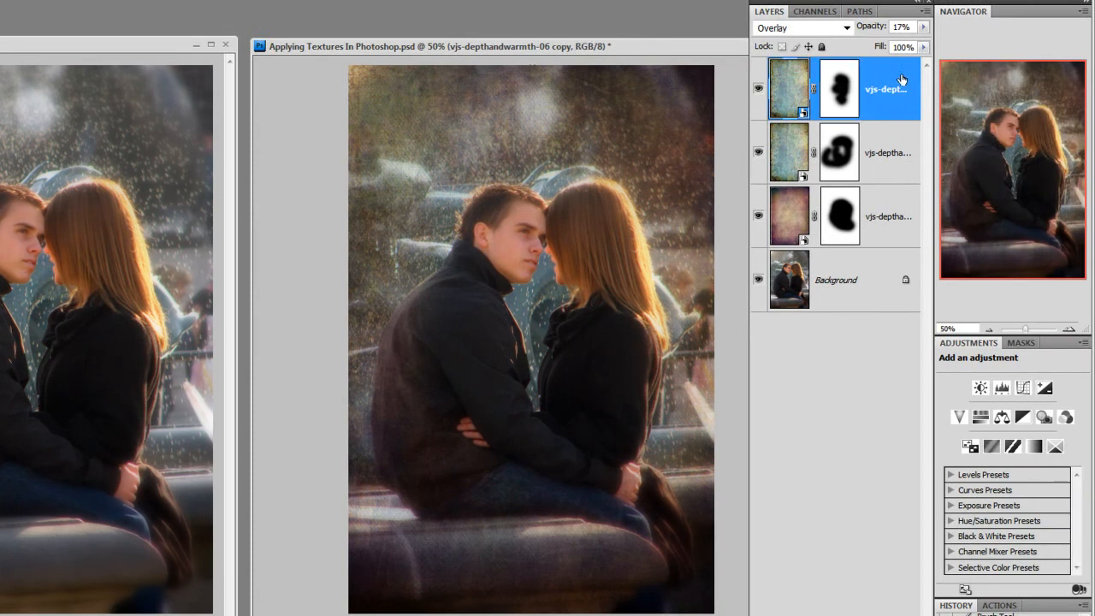
pyautogui.click(1024, 389)
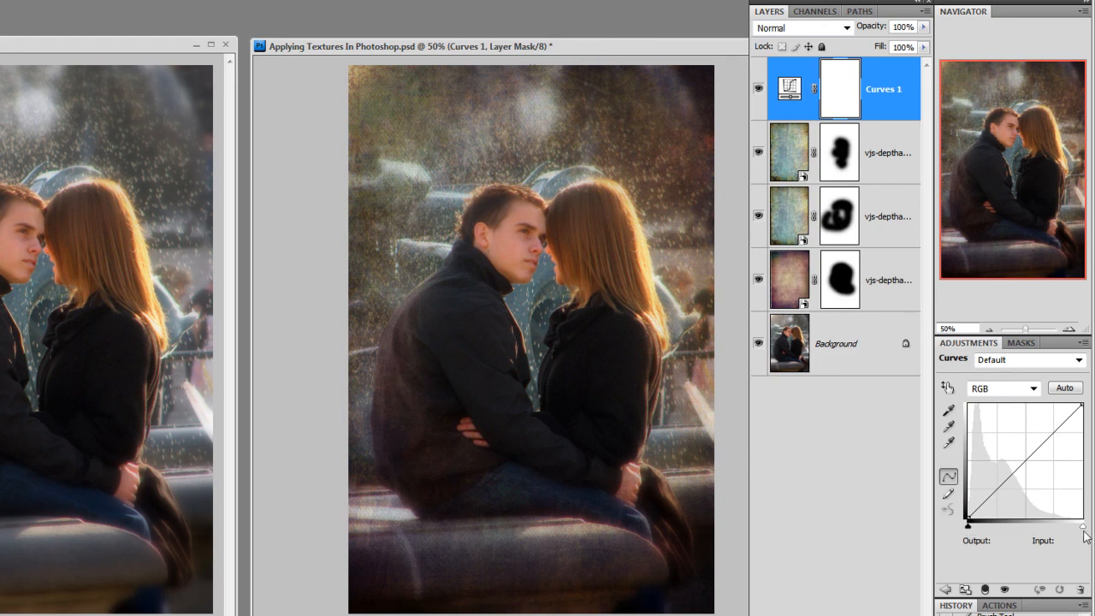
pyautogui.moveTo(1080, 532); pyautogui.dragTo(1073, 528)
pyautogui.moveTo(969, 531); pyautogui.dragTo(979, 529)
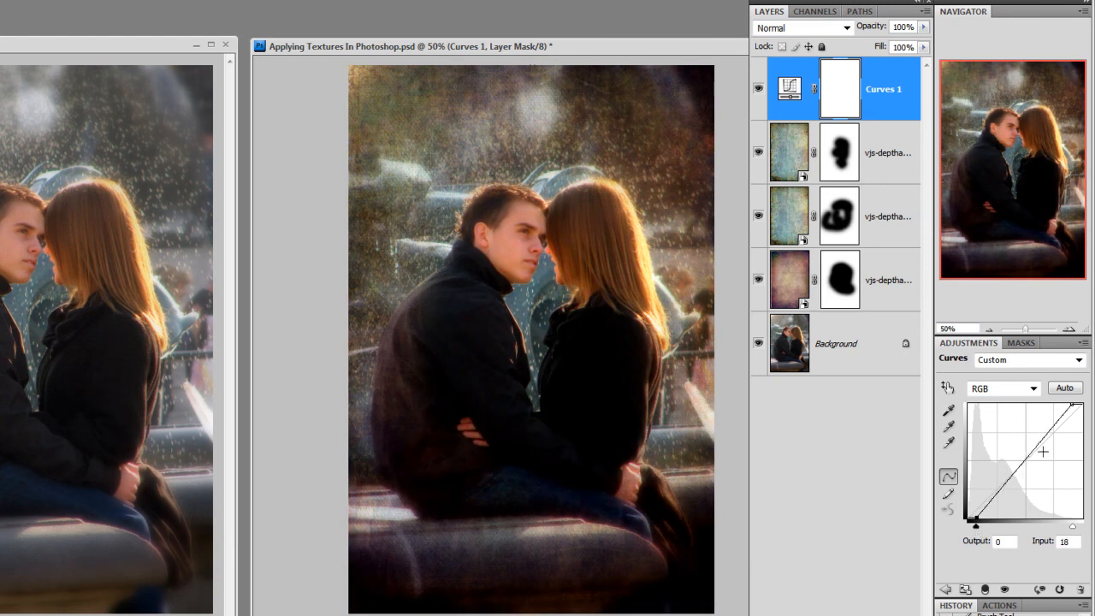
pyautogui.moveTo(1027, 456); pyautogui.dragTo(1021, 452)
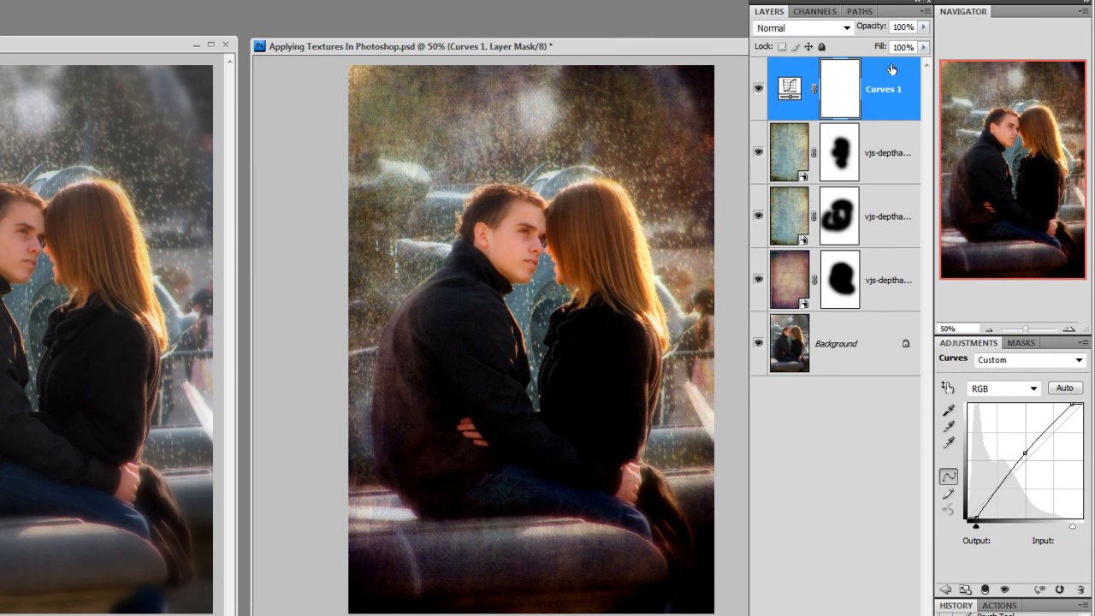
# Step: Lower the opacity of the Curves layer to 59% and of the Multiply vjs-depthandwarmth-06 layer to 36%
pyautogui.click(922, 27)
pyautogui.moveTo(922, 45); pyautogui.dragTo(894, 47)
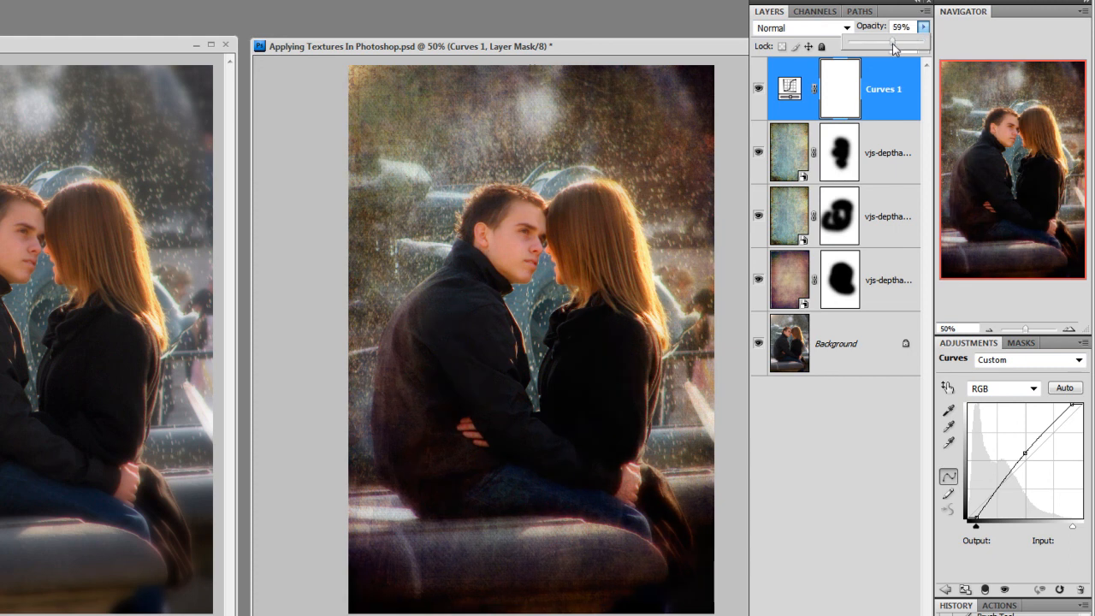
pyautogui.click(890, 225)
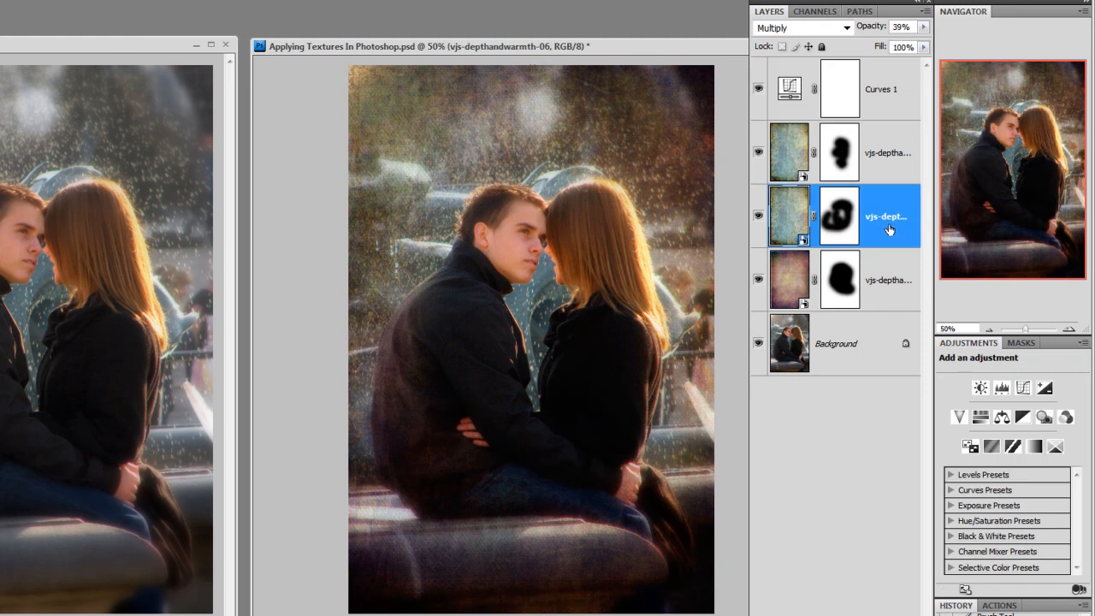
pyautogui.click(925, 28)
pyautogui.moveTo(881, 45); pyautogui.dragTo(877, 47)
# Step: Hide the duplicated vjs-depthandwarmth-06 texture layer below the Curves layer
pyautogui.click(889, 148)
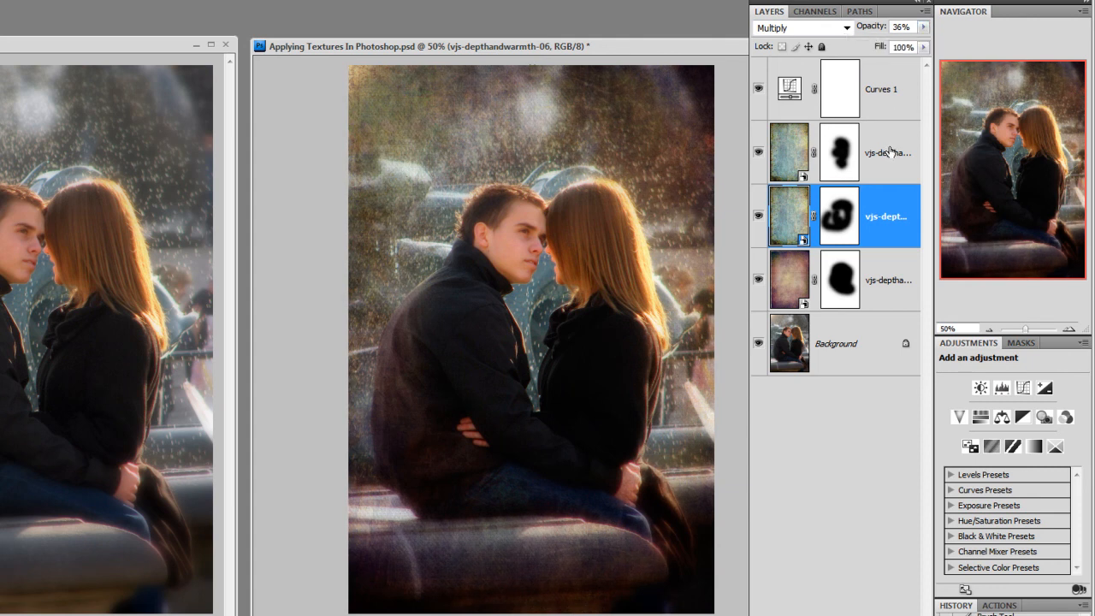
pyautogui.click(758, 152)
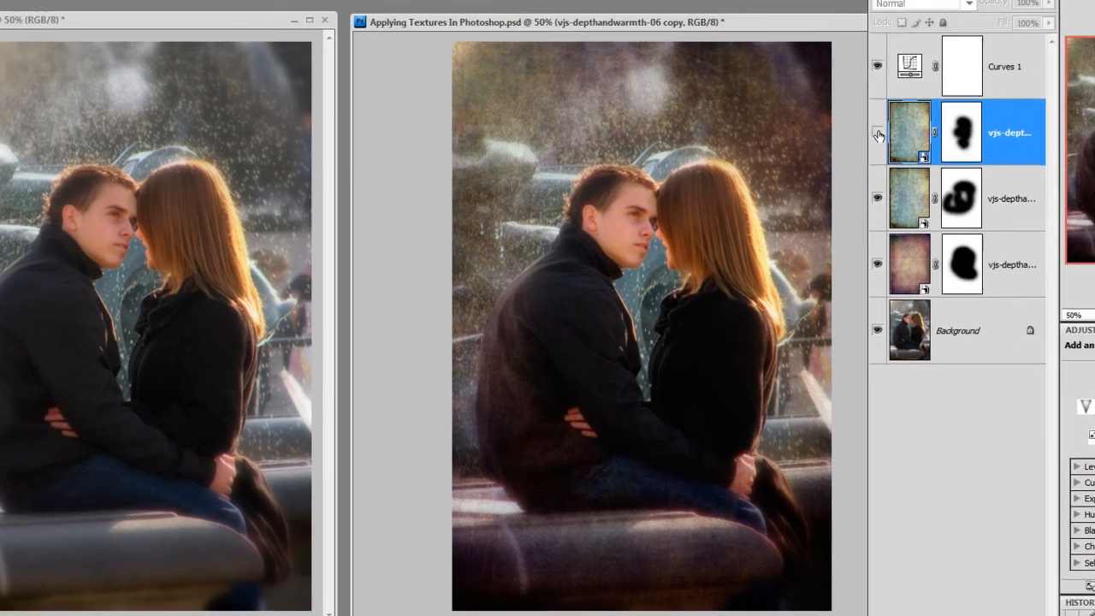